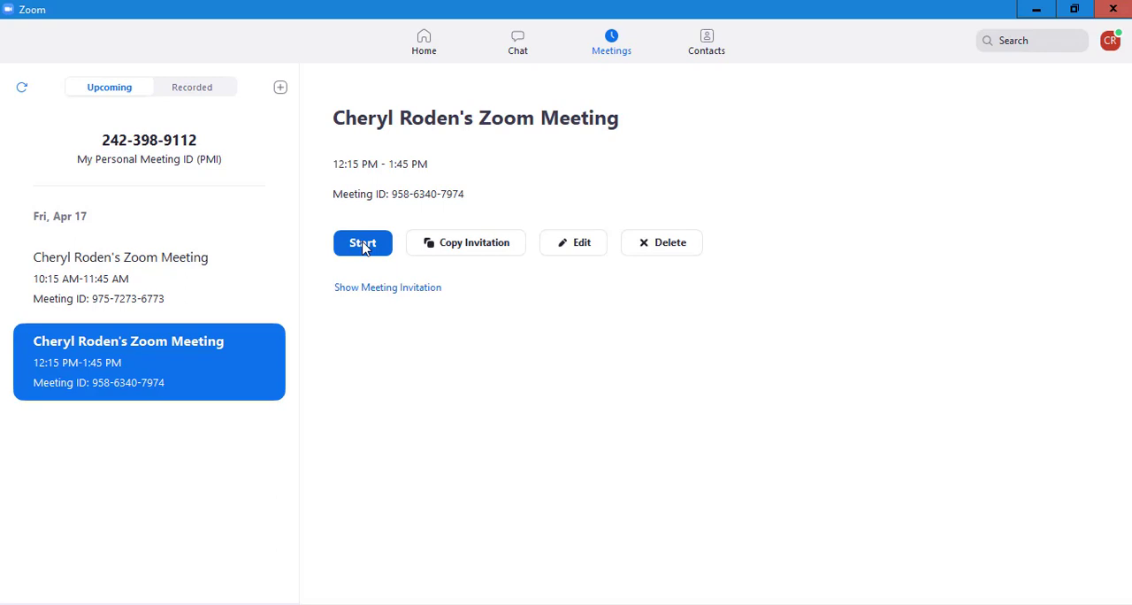
- Start a new instant meeting from the home screen and record it, continuing without audio
{"action": "left_click", "coordinate": [429, 31]}
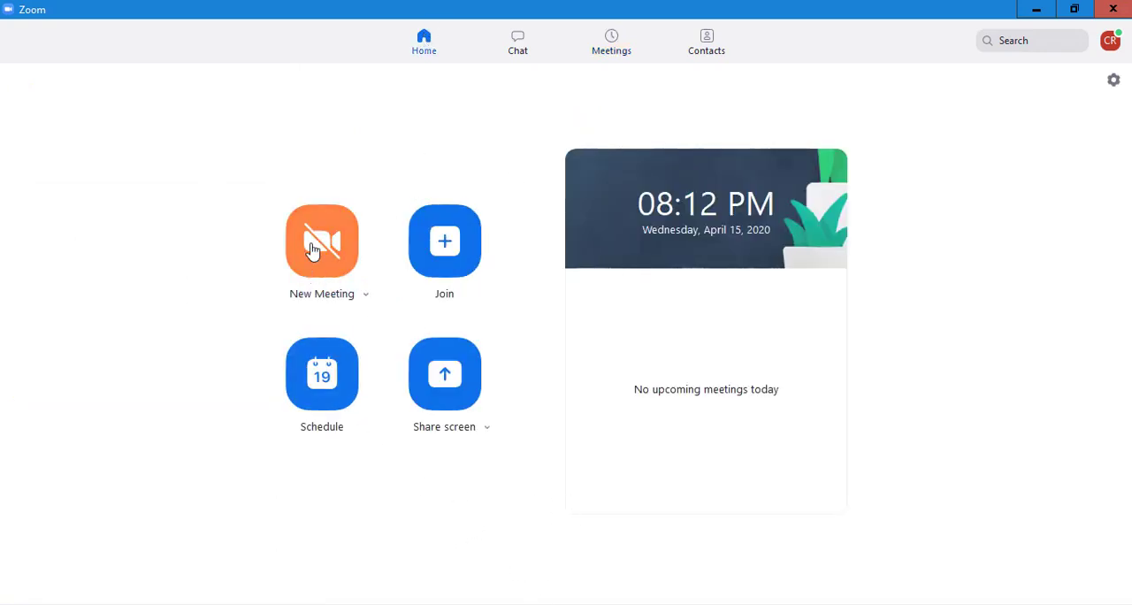
{"action": "left_click", "coordinate": [320, 245]}
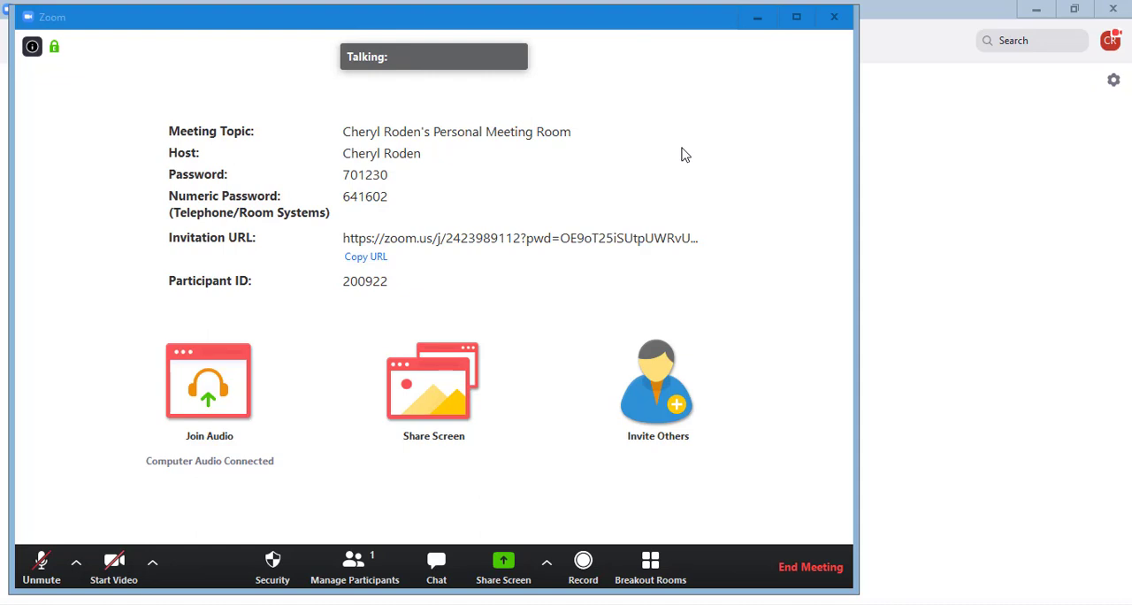
{"action": "left_click", "coordinate": [584, 570]}
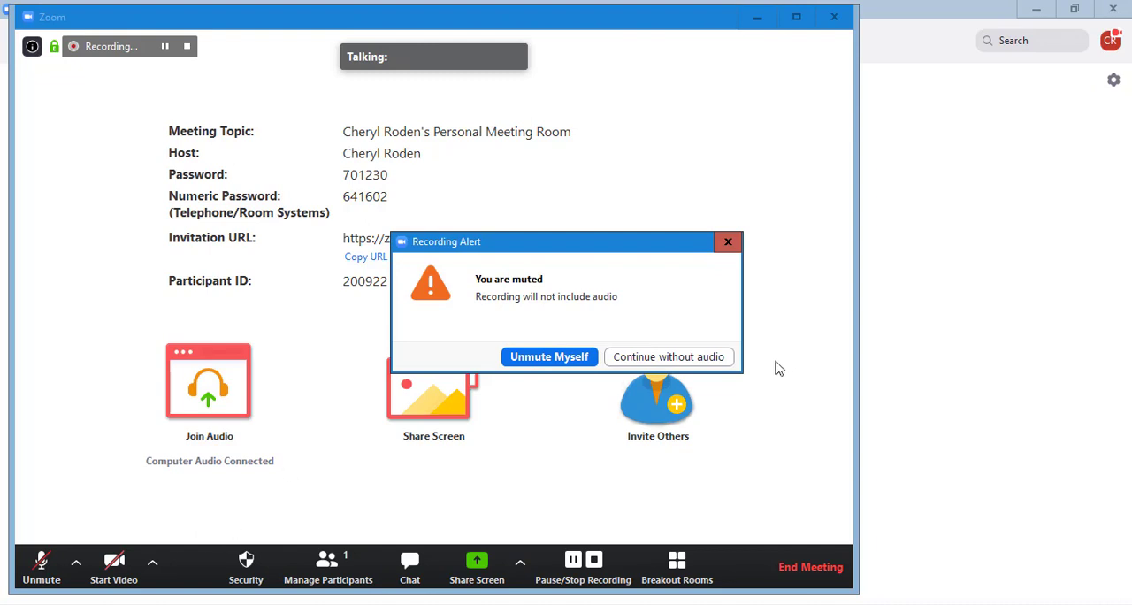
{"action": "left_click", "coordinate": [716, 358]}
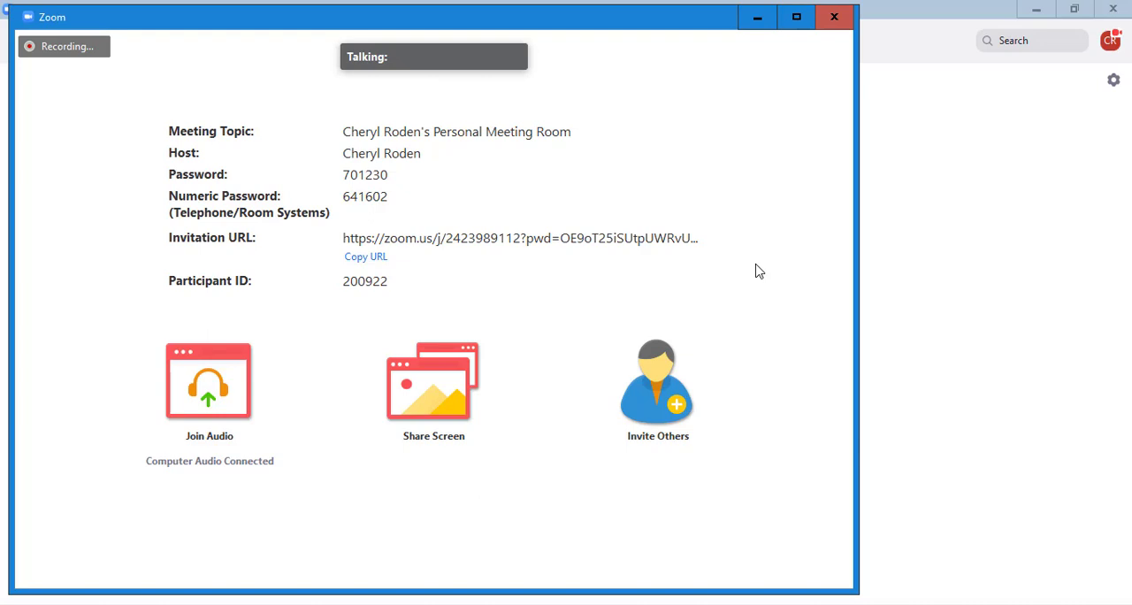
- End the recorded meeting for all participants so the recording is converted
{"action": "mouse_move", "coordinate": [745, 280]}
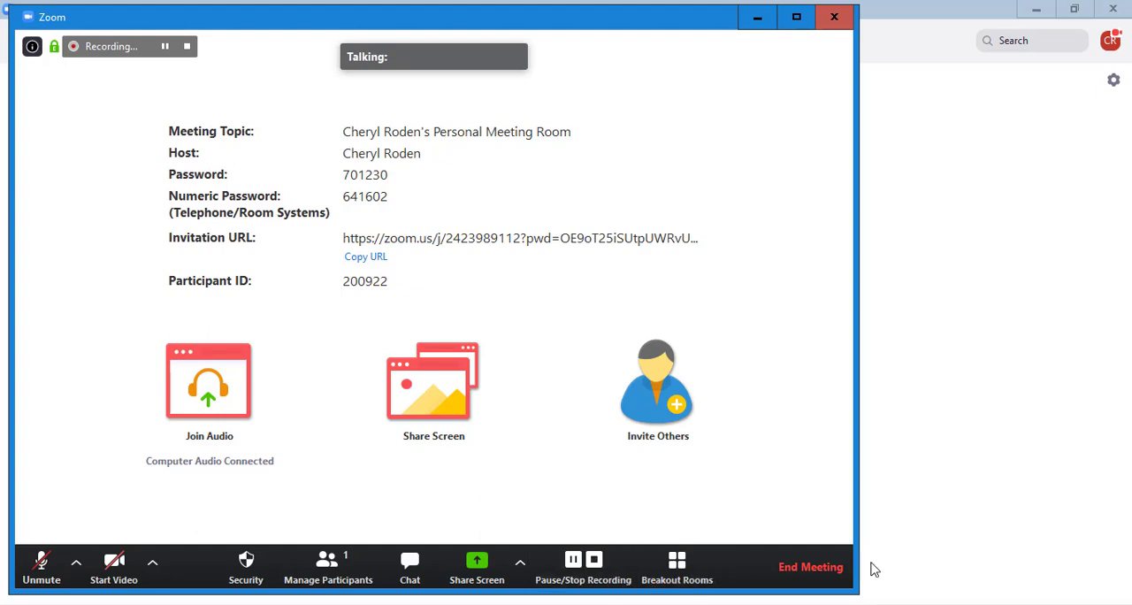
{"action": "left_click", "coordinate": [810, 567]}
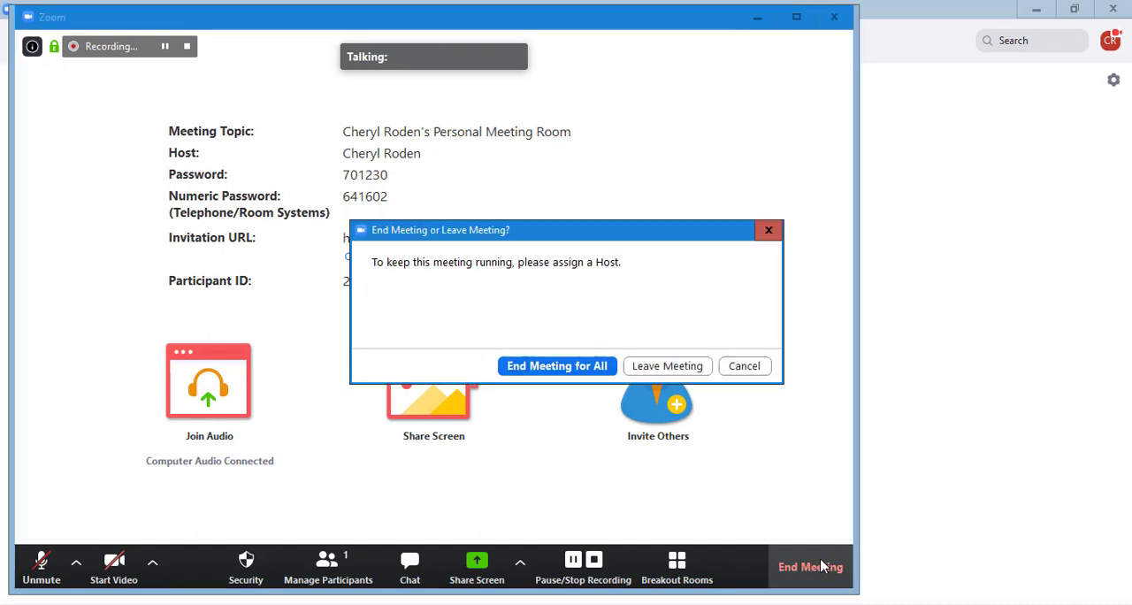
{"action": "left_click", "coordinate": [550, 366]}
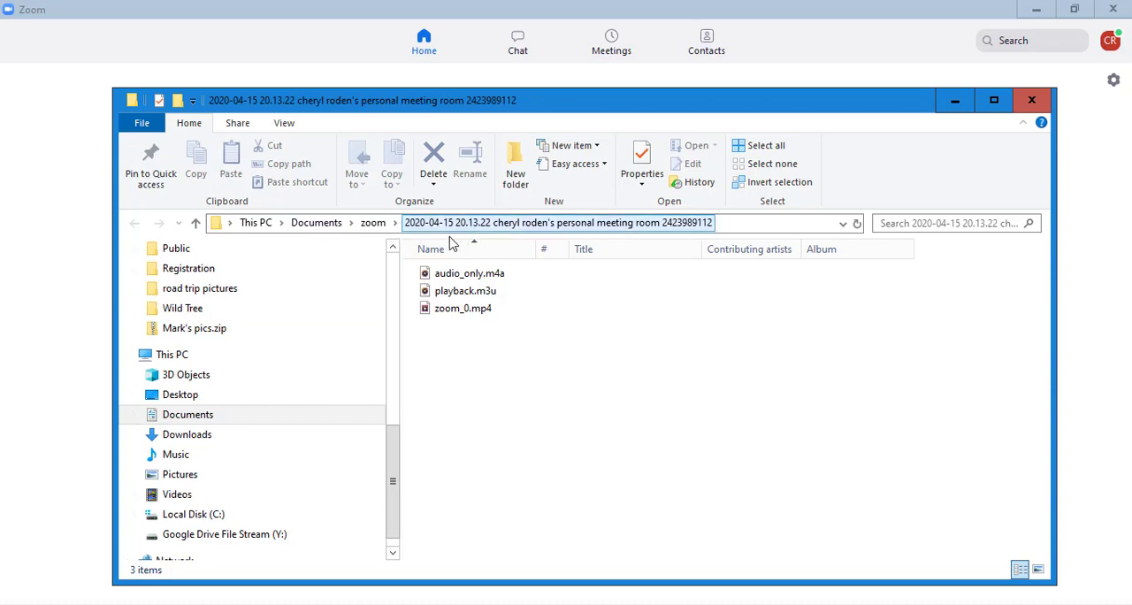
- In File Explorer, go to the Zoom folder in Documents and open the 2020-04-15 20.13.22 recording folder
{"action": "scroll", "coordinate": [275, 391], "scroll_direction": "up", "scroll_amount": 9}
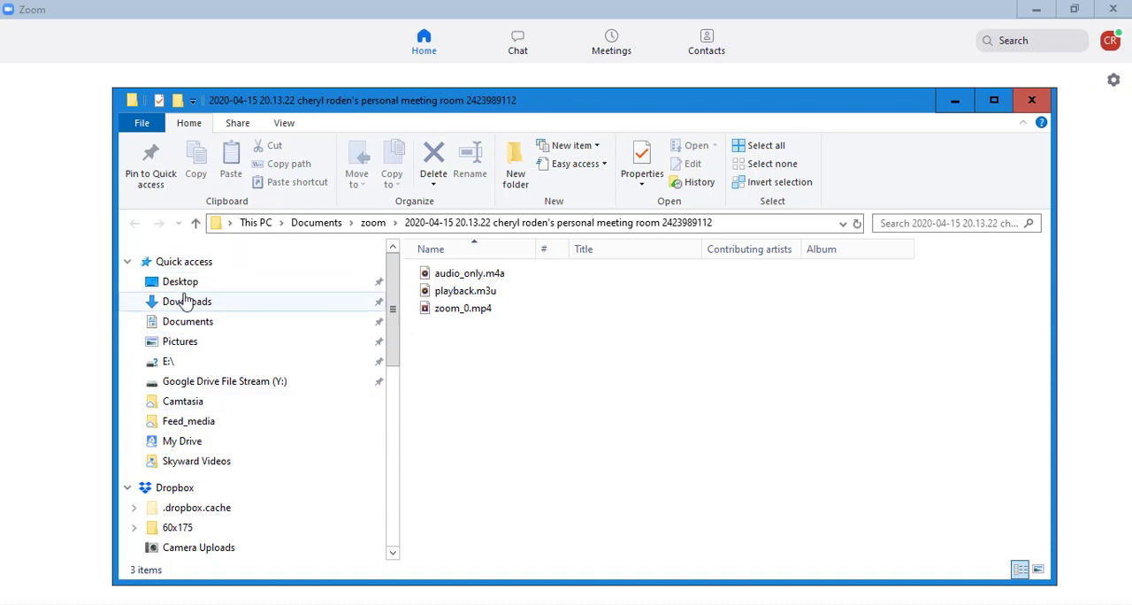
{"action": "left_click", "coordinate": [183, 321]}
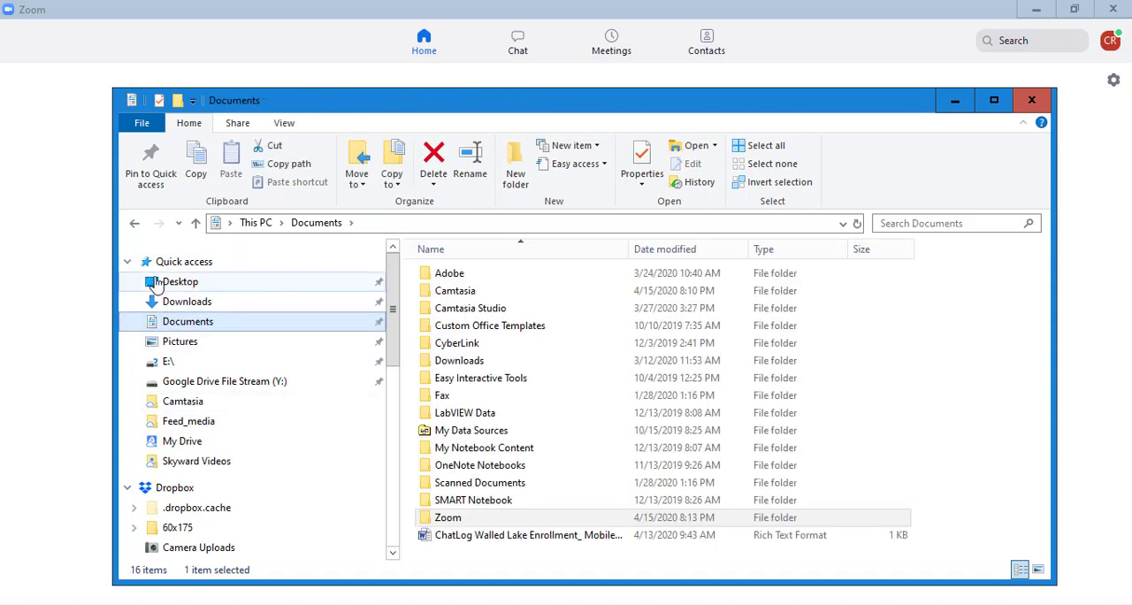
{"action": "left_click", "coordinate": [448, 519]}
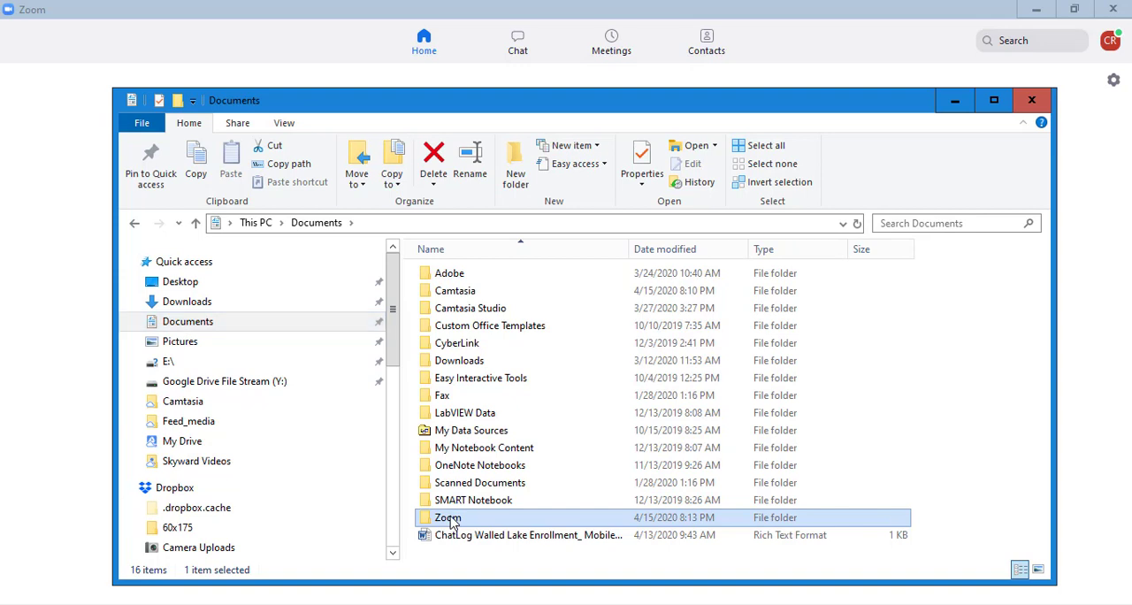
{"action": "double_click", "coordinate": [452, 523]}
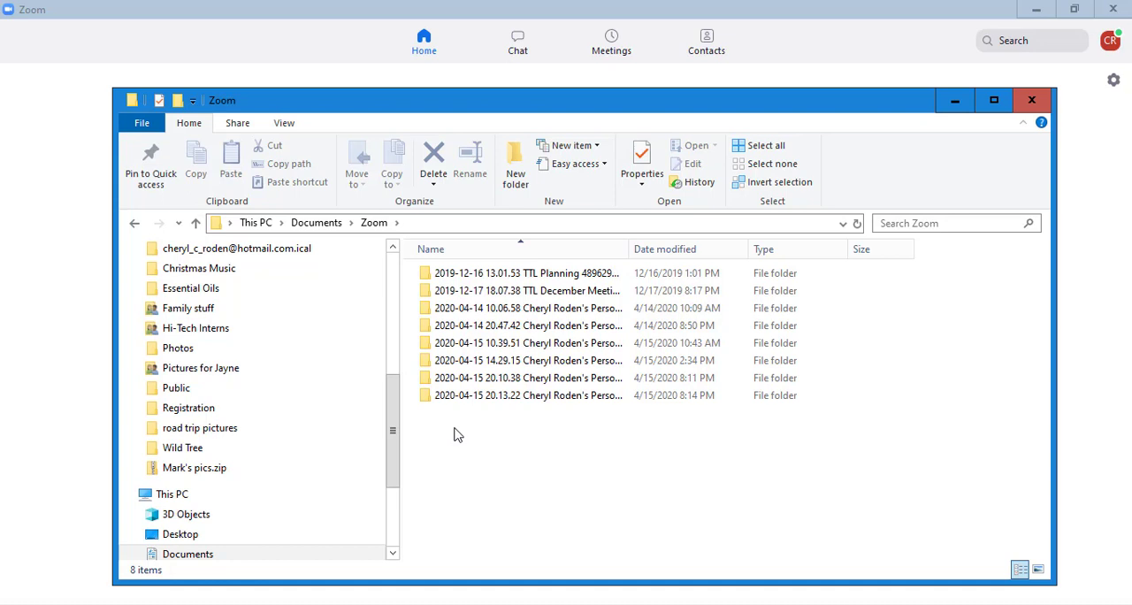
{"action": "double_click", "coordinate": [528, 403]}
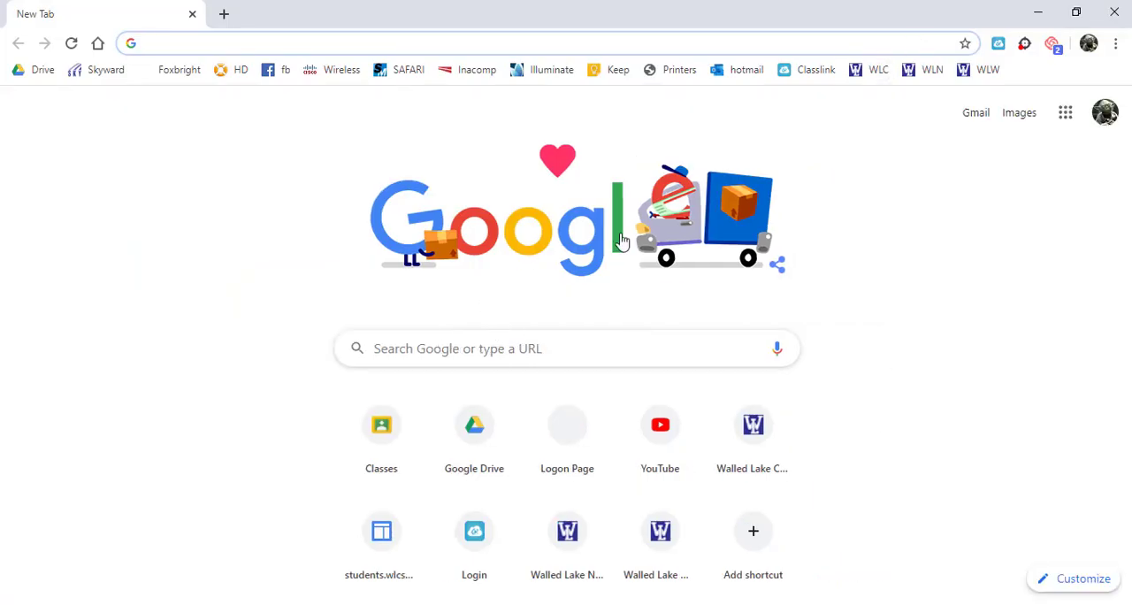
- Switch to Chrome, open Google Drive and create a folder named Zoom Videos in My Drive
{"action": "left_click", "coordinate": [1065, 119]}
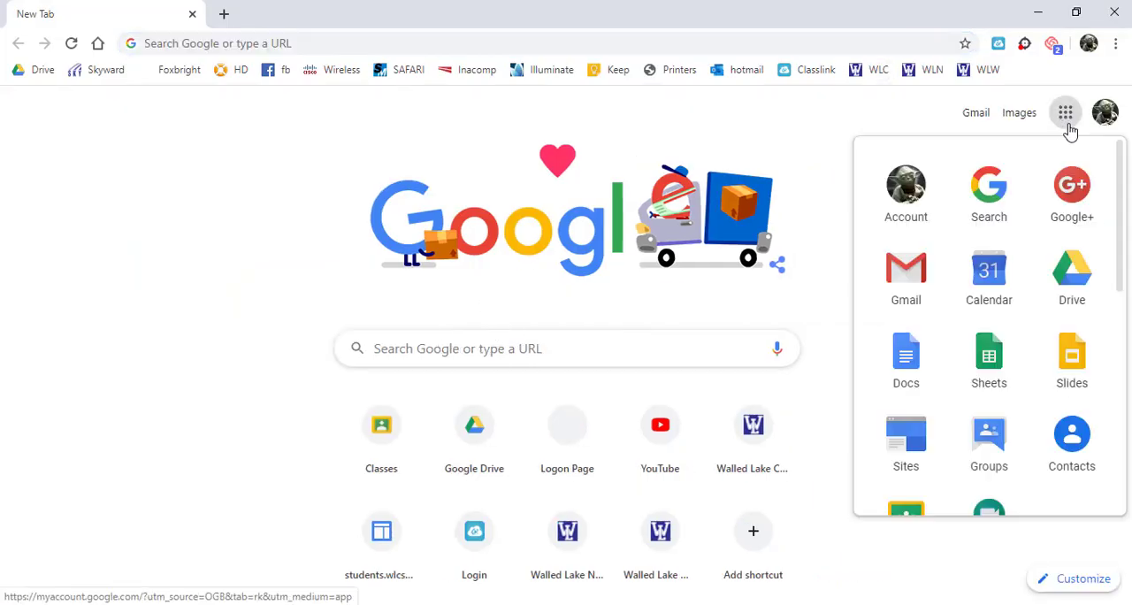
{"action": "left_click", "coordinate": [1067, 287]}
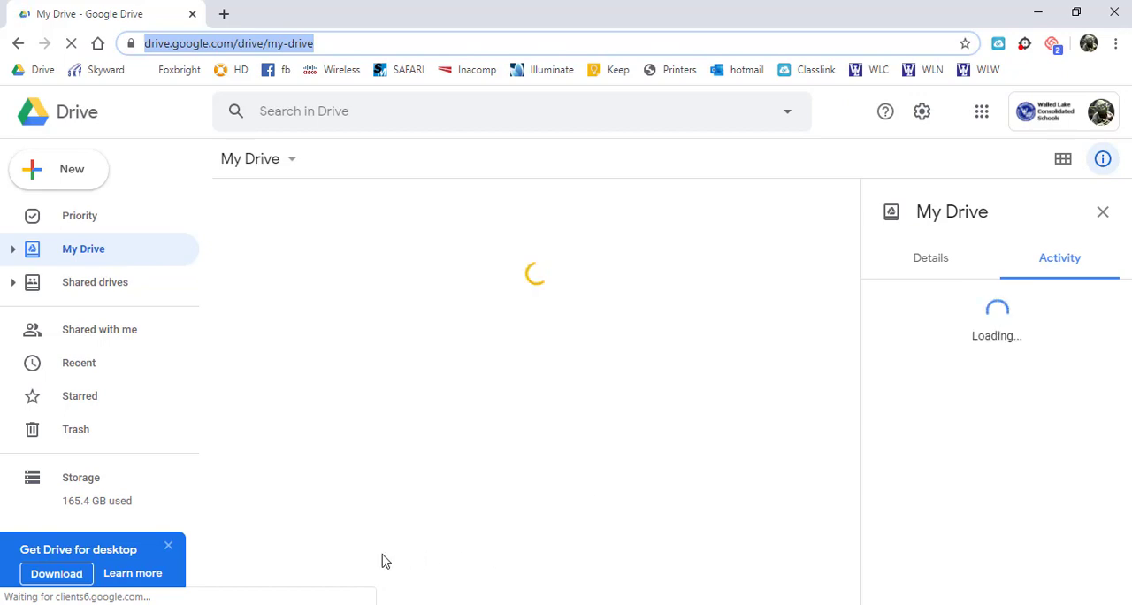
{"action": "scroll", "coordinate": [336, 471], "scroll_direction": "down", "scroll_amount": 3}
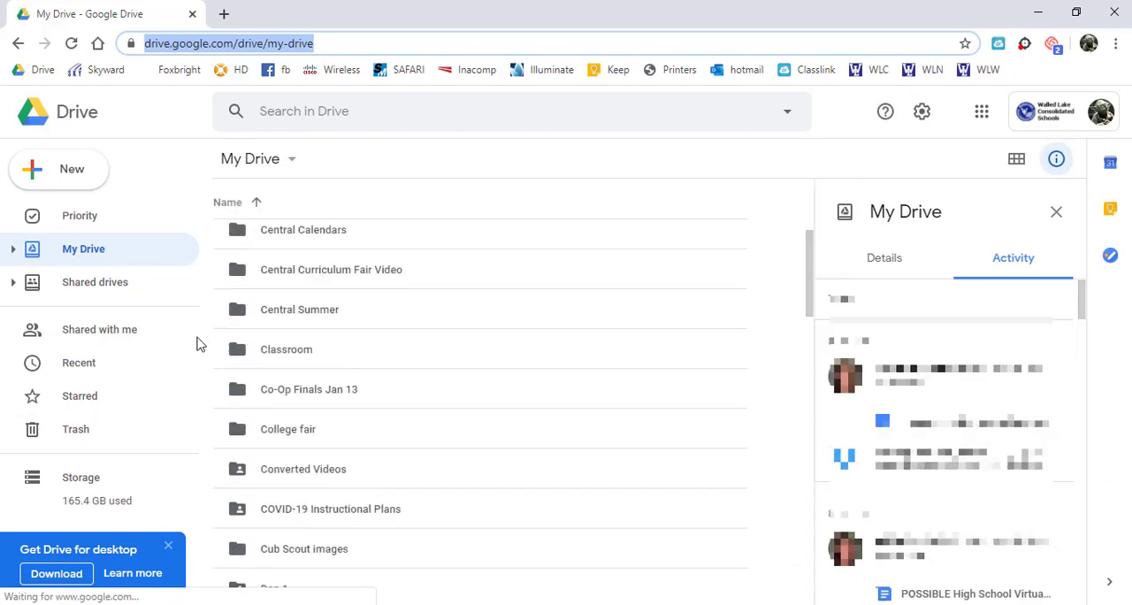
{"action": "left_click", "coordinate": [67, 181]}
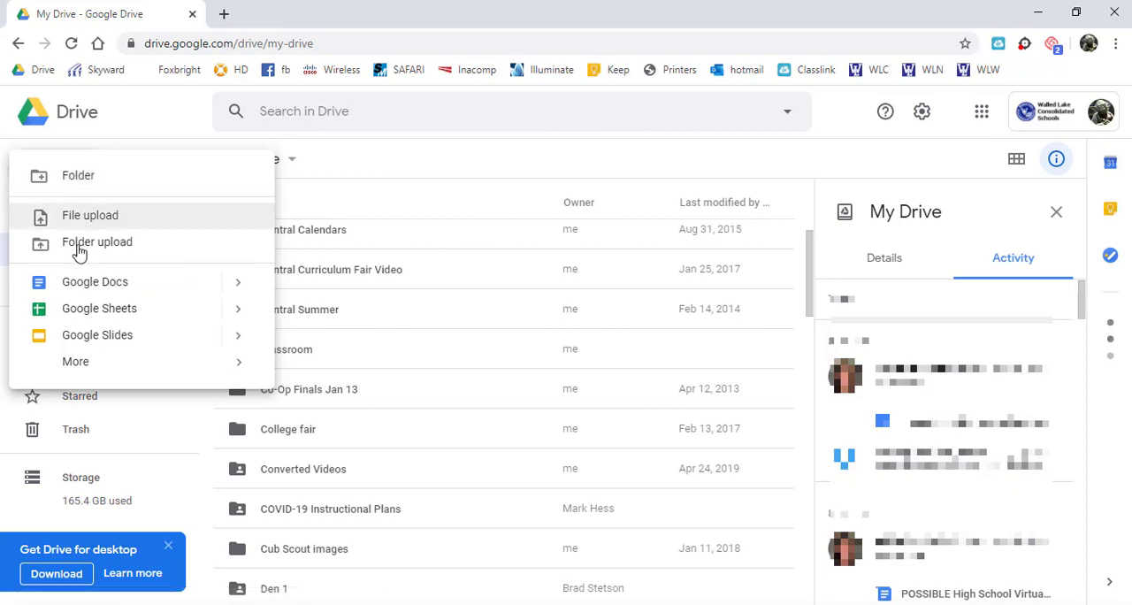
{"action": "left_click", "coordinate": [70, 174]}
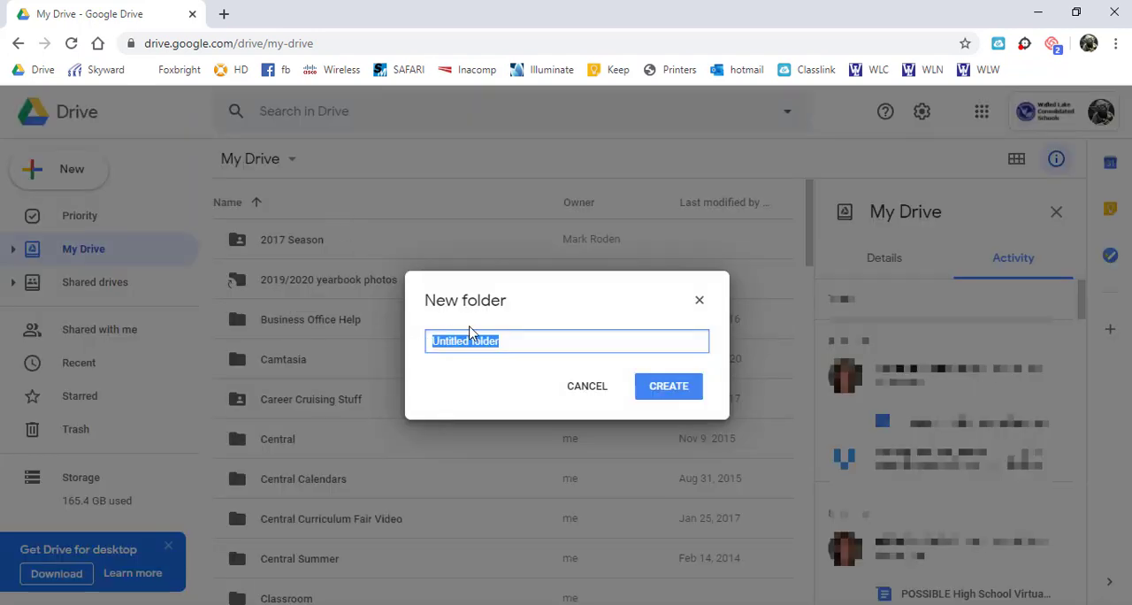
{"action": "type", "text": "Zoom Videos"}
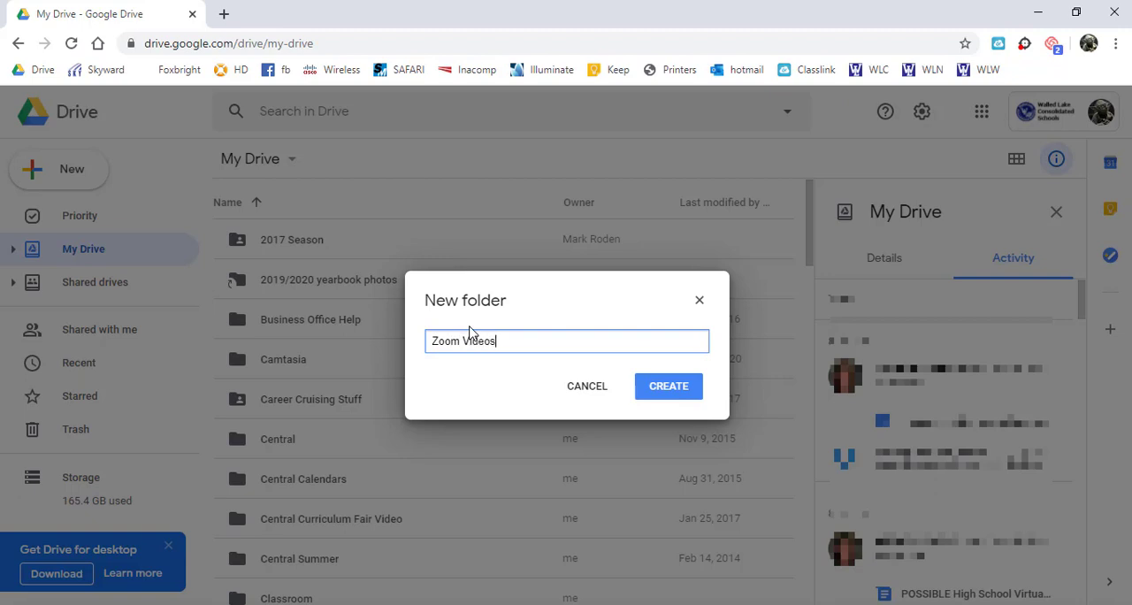
{"action": "key", "text": "Return"}
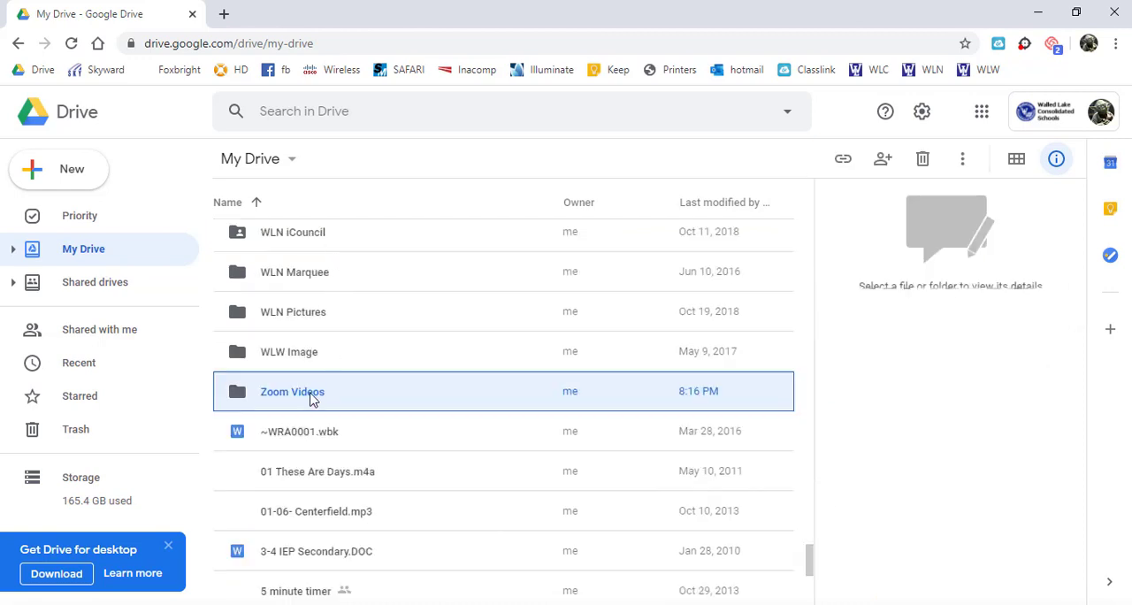
- Share the Zoom Videos folder with anyone at Walled Lake Consolidated Schools who has the link, with view-only access
{"action": "right_click", "coordinate": [309, 398]}
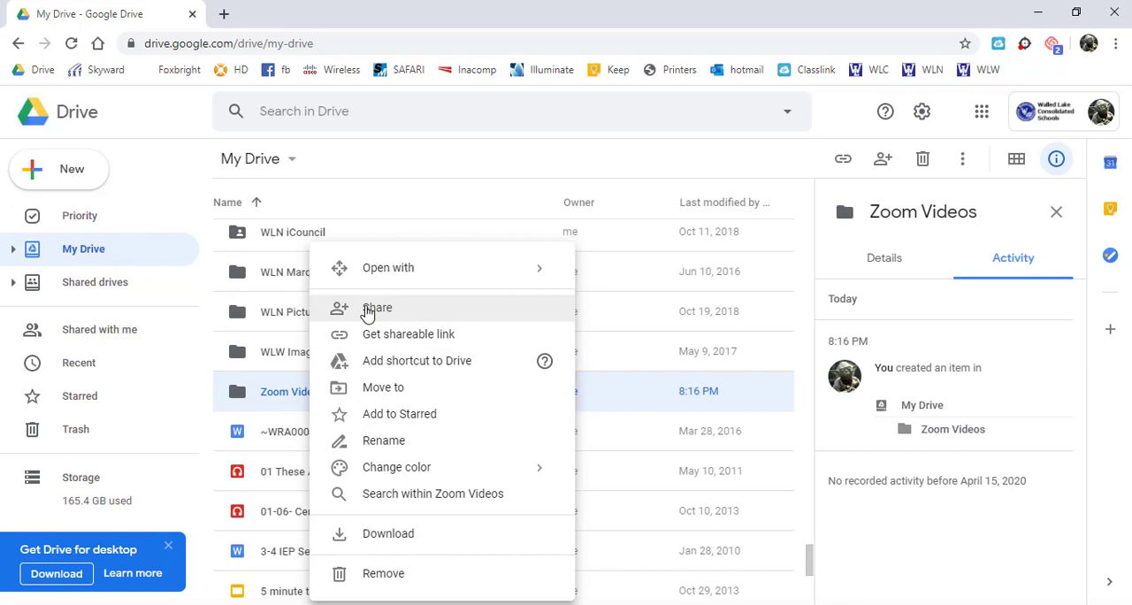
{"action": "right_click", "coordinate": [268, 395]}
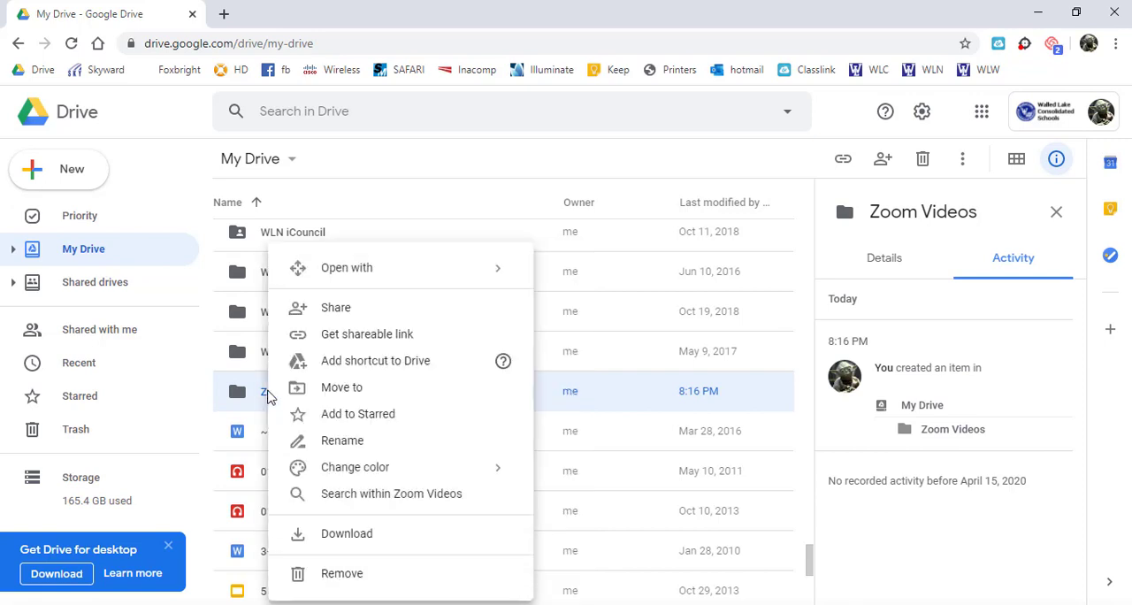
{"action": "left_click", "coordinate": [327, 311]}
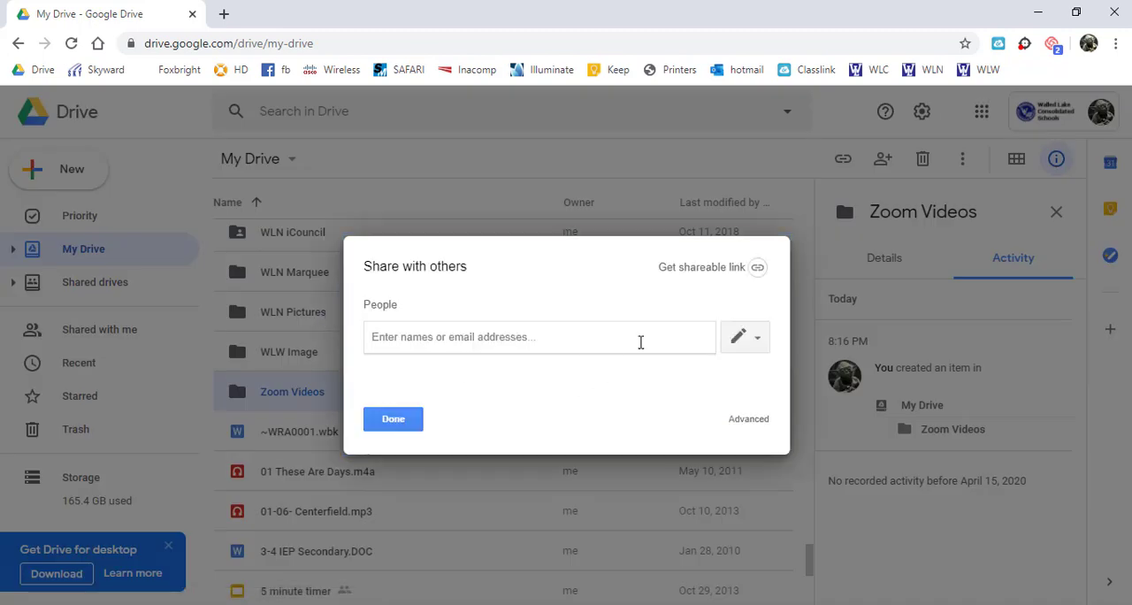
{"action": "left_click", "coordinate": [731, 423]}
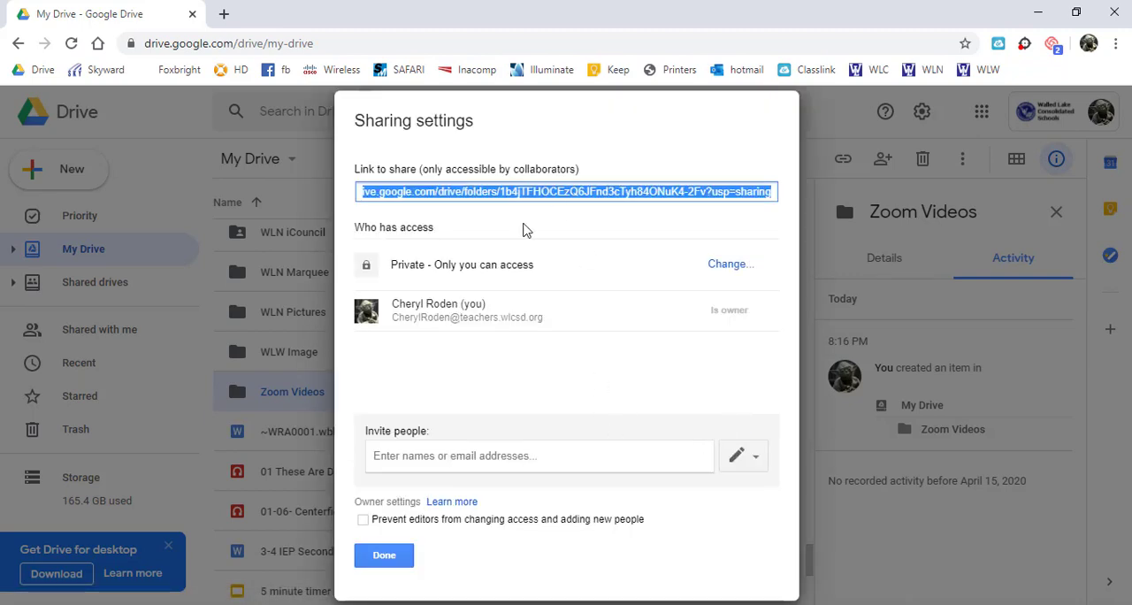
{"action": "left_click", "coordinate": [721, 266]}
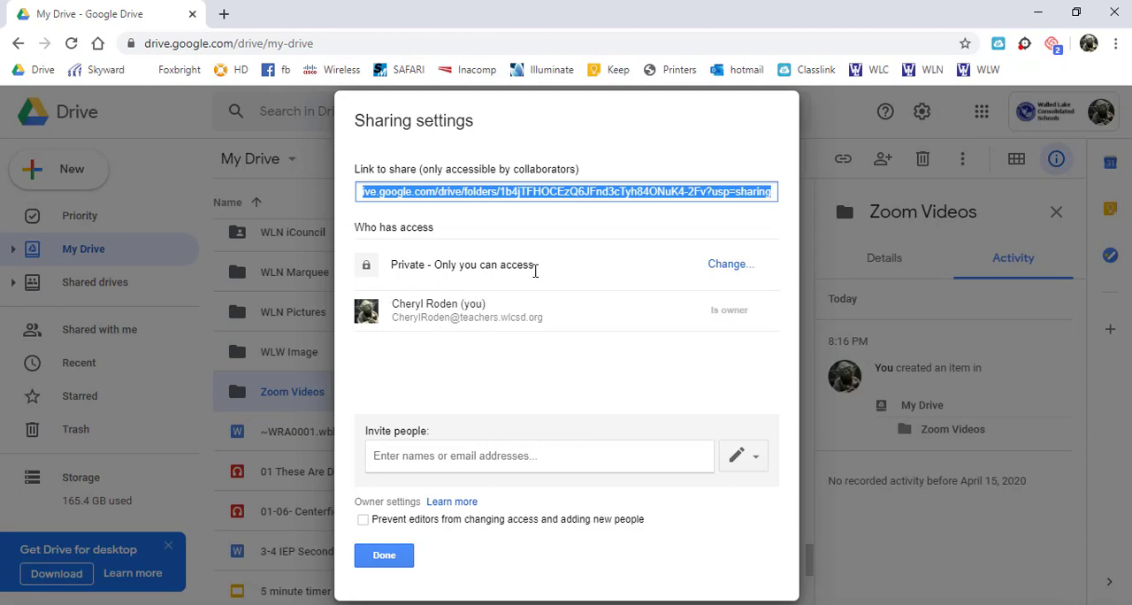
{"action": "left_click", "coordinate": [745, 266]}
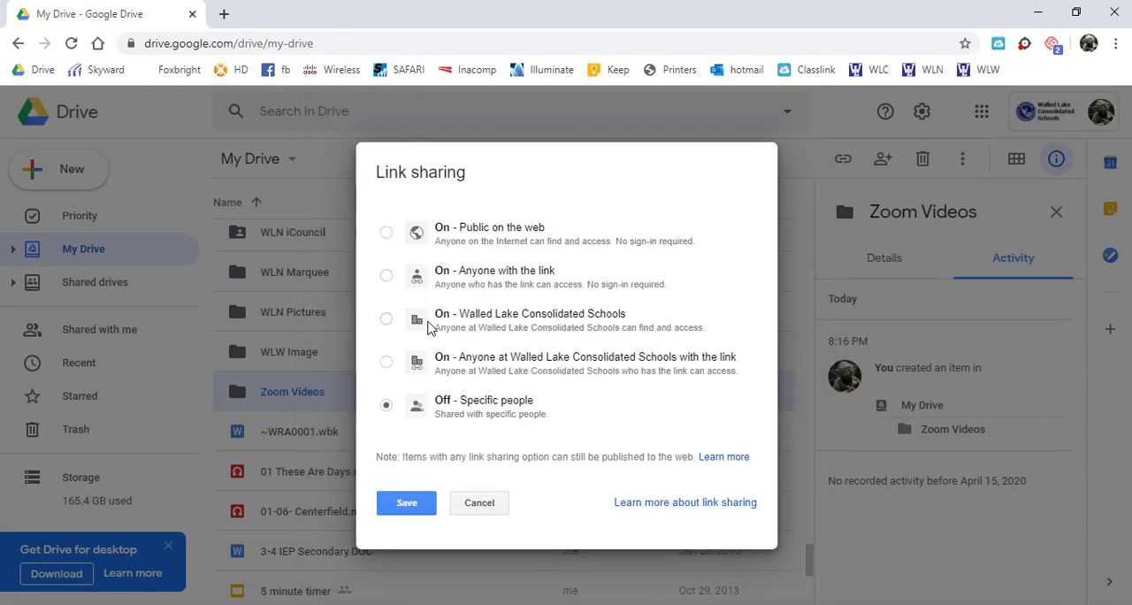
{"action": "left_click", "coordinate": [426, 371]}
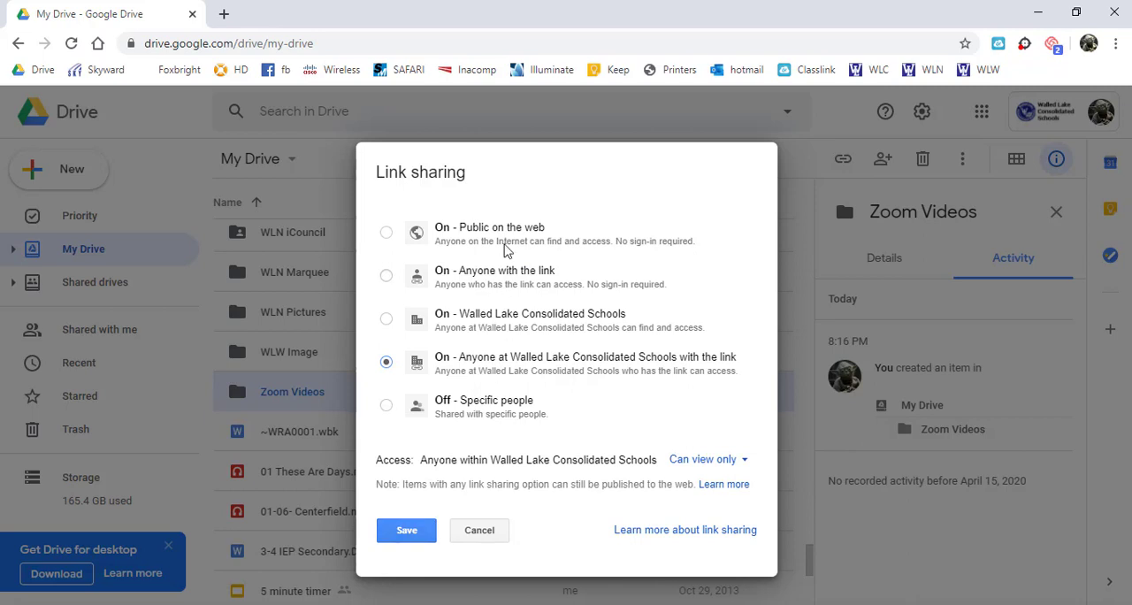
{"action": "left_click", "coordinate": [405, 535]}
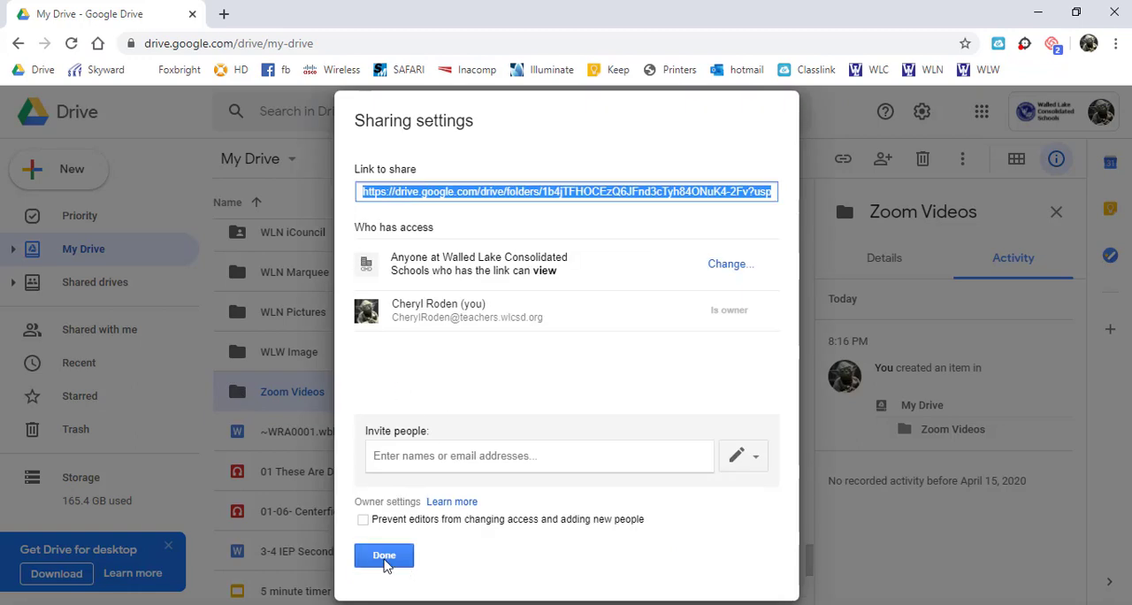
{"action": "left_click", "coordinate": [383, 556]}
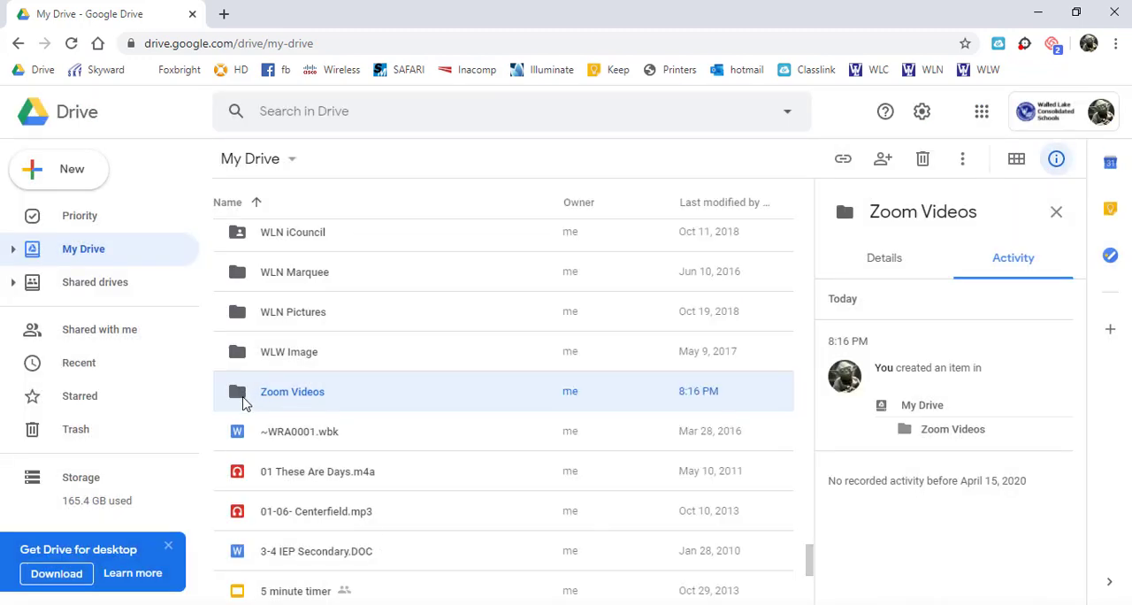
- Open the Zoom Videos folder and upload zoom_0.mp4 into it from the recording folder in File Explorer
{"action": "double_click", "coordinate": [291, 404]}
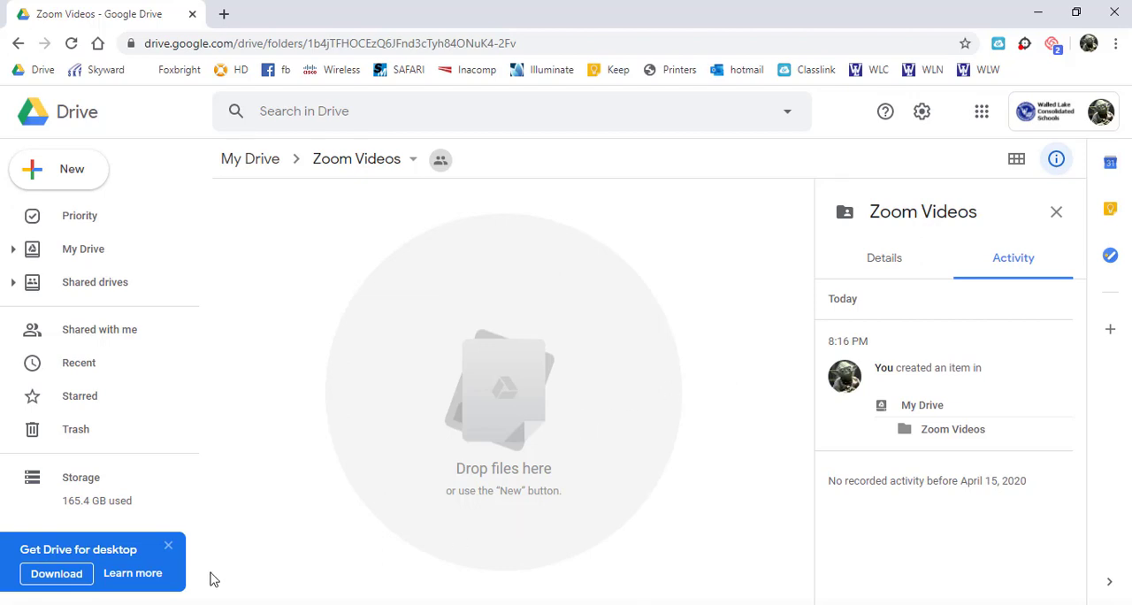
{"action": "key", "text": "alt+Tab"}
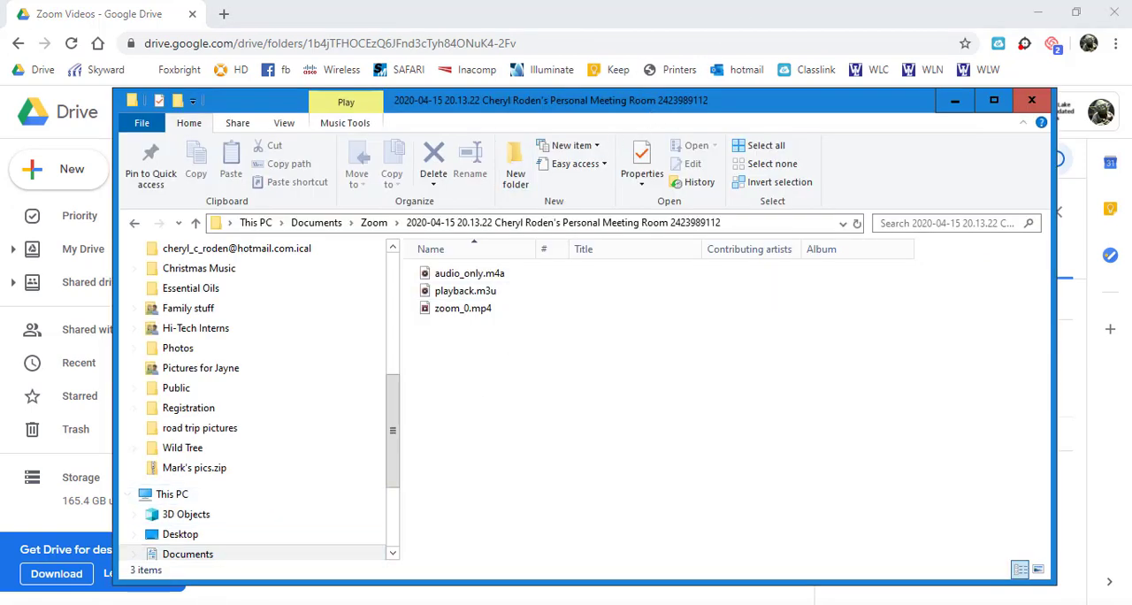
{"action": "left_click_drag", "start_coordinate": [438, 104], "coordinate": [880, 70]}
{"action": "left_click_drag", "start_coordinate": [911, 276], "coordinate": [428, 347]}
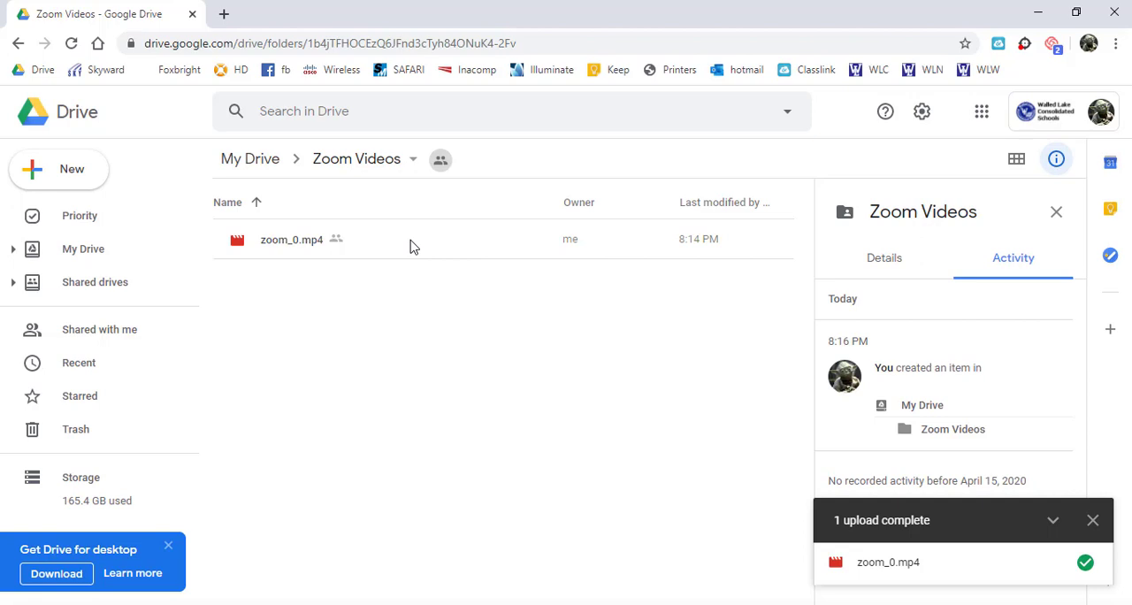
- Rename zoom_0.mp4 in the Zoom Videos folder to PD Zoom Meeting 4-15-2020.mp4
{"action": "right_click", "coordinate": [283, 252]}
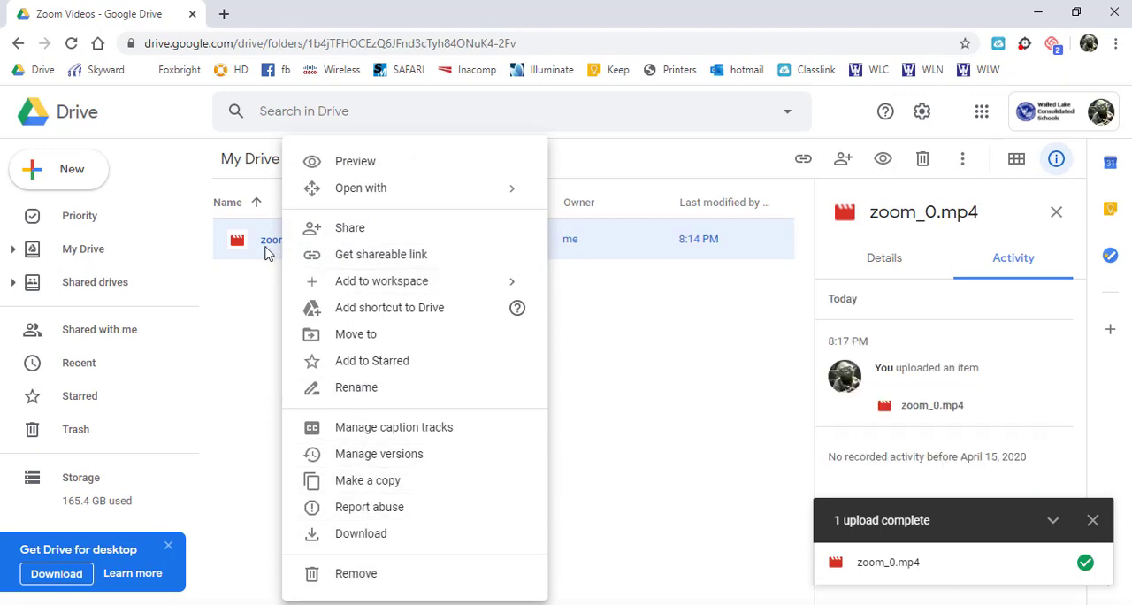
{"action": "left_click", "coordinate": [356, 388]}
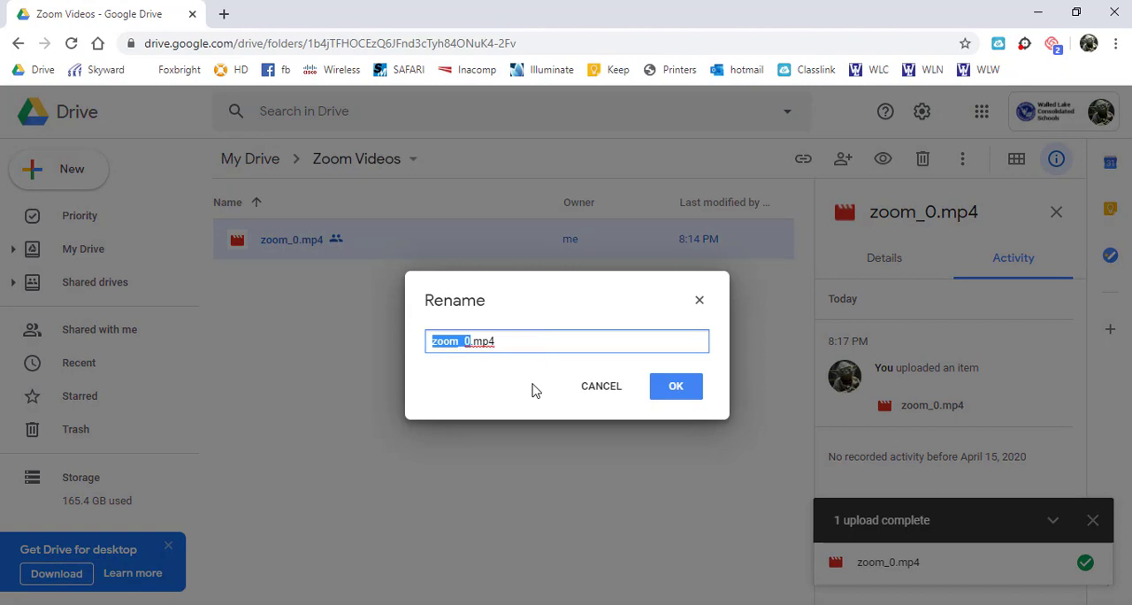
{"action": "type", "text": "PD Meeting"}
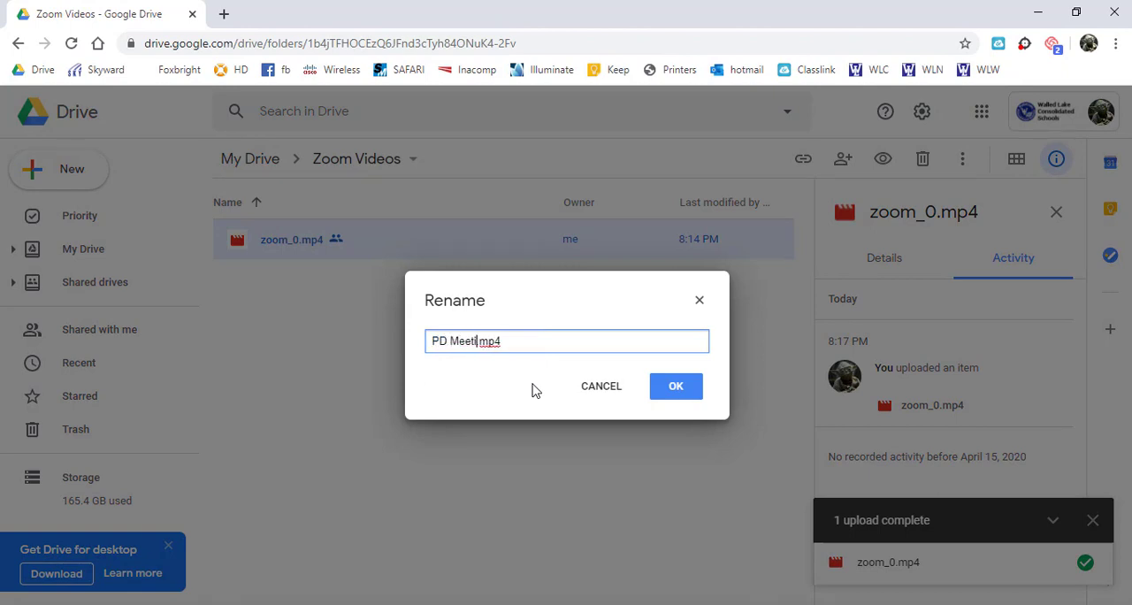
{"action": "key", "text": "BackSpace"}
{"action": "key", "text": "BackSpace"}
{"action": "key", "text": "BackSpace"}
{"action": "key", "text": "BackSpace"}
{"action": "key", "text": "BackSpace"}
{"action": "key", "text": "BackSpace"}
{"action": "key", "text": "BackSpace"}
{"action": "key", "text": "BackSpace"}
{"action": "type", "text": "Zoom Meeting "}
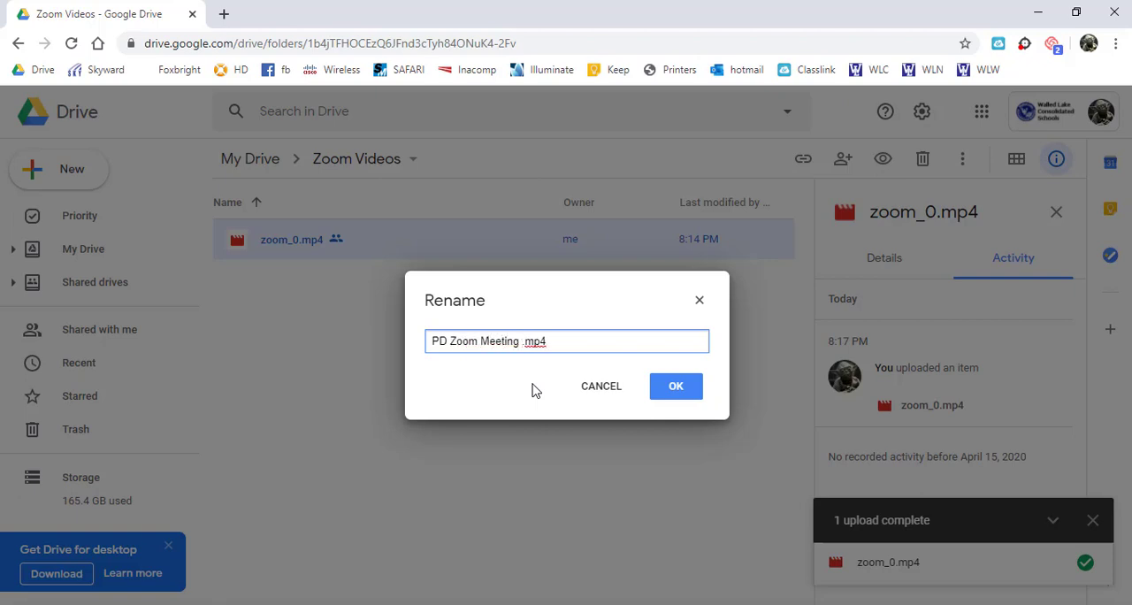
{"action": "type", "text": "4/1"}
{"action": "key", "text": "BackSpace"}
{"action": "key", "text": "BackSpace"}
{"action": "type", "text": "-15-2020"}
{"action": "key", "text": "Return"}
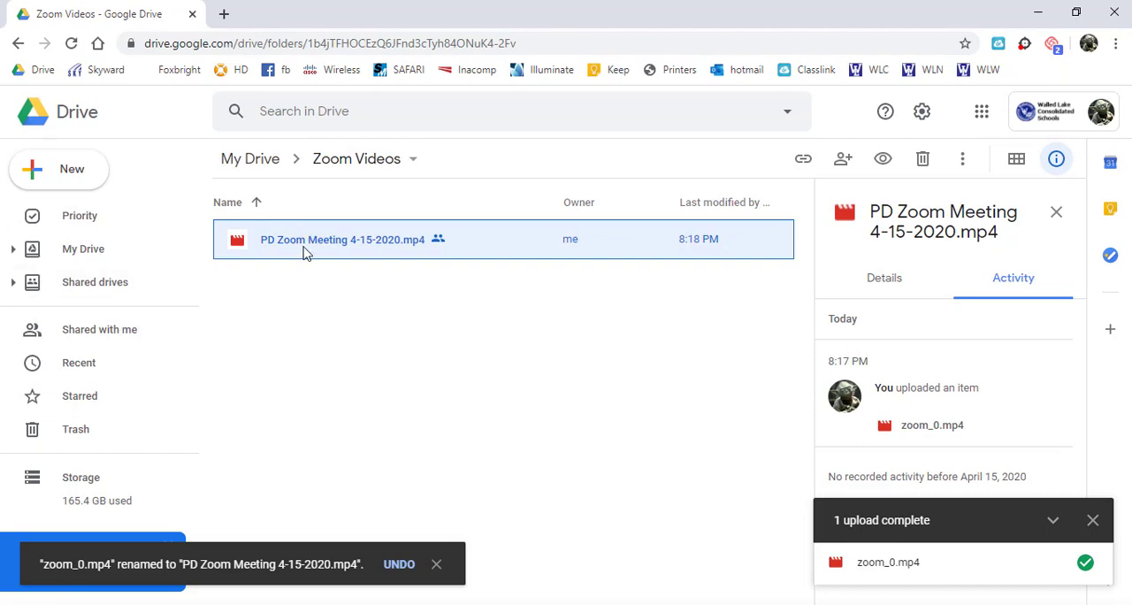
- Get the shareable link for the PD Zoom Meeting 4-15-2020.mp4 video and close the link sharing details
{"action": "right_click", "coordinate": [303, 254]}
{"action": "left_click", "coordinate": [390, 254]}
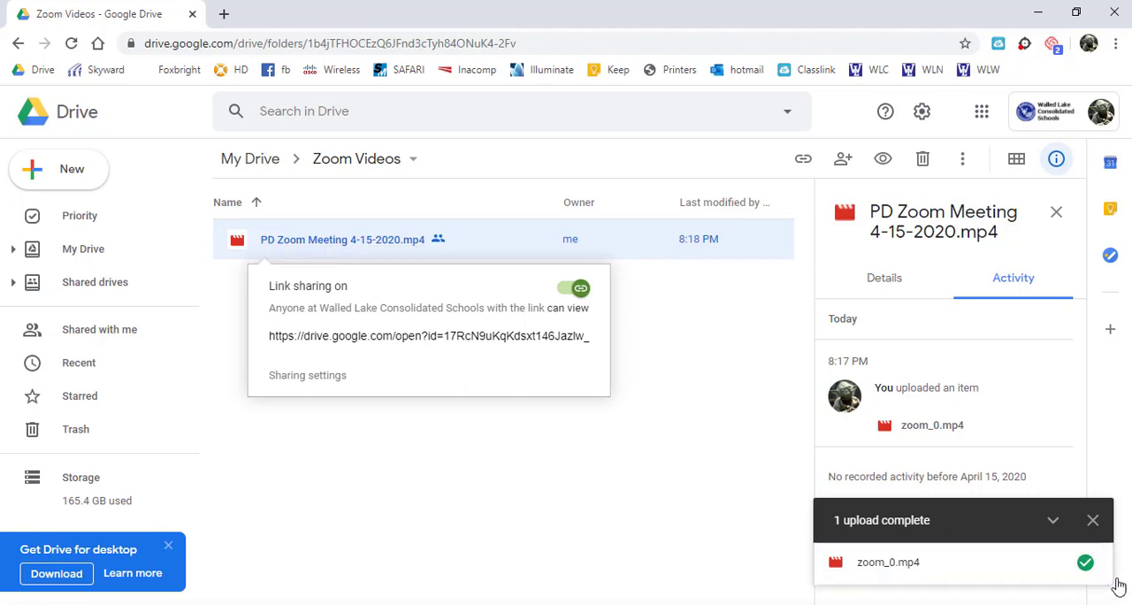
{"action": "left_click", "coordinate": [743, 375]}
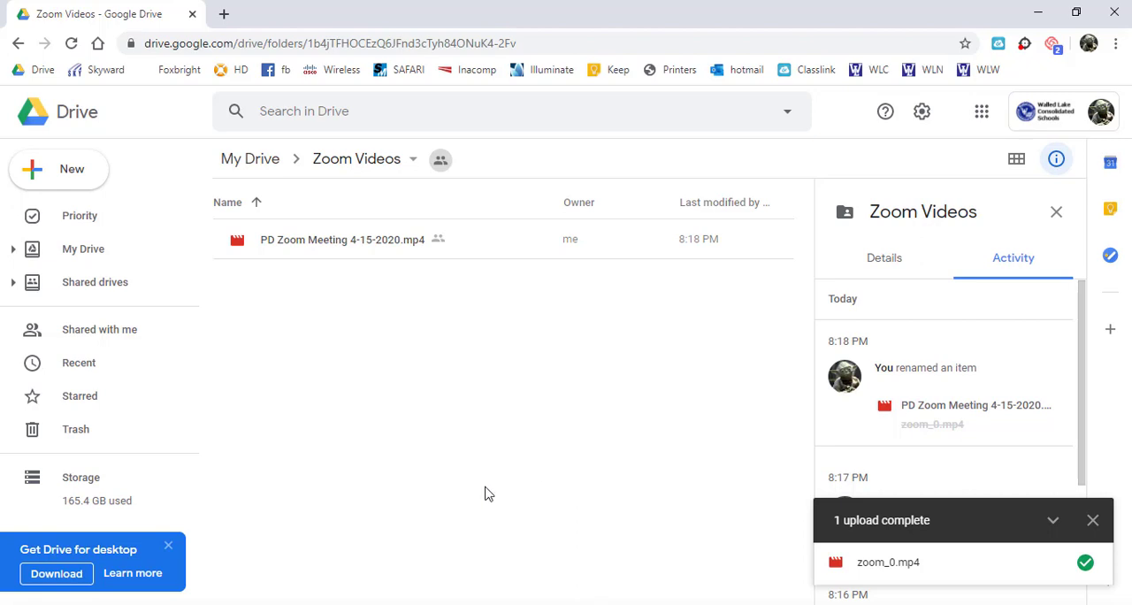
- Switch to the Zoom website in Firefox and turn on Automatic recording in the account's recording settings
{"action": "left_click", "coordinate": [263, 543]}
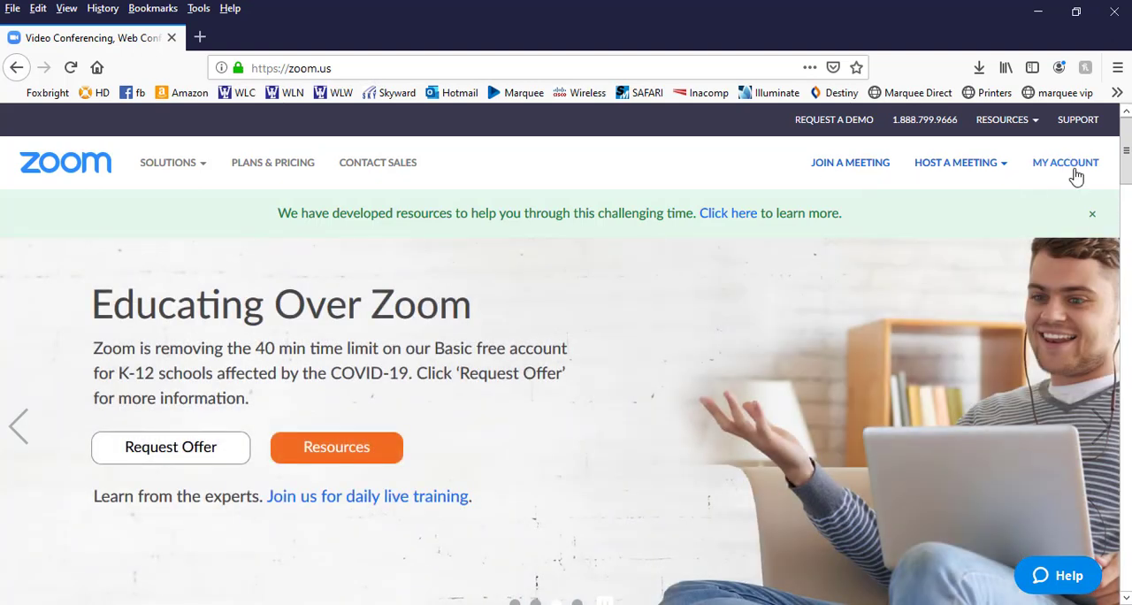
{"action": "left_click", "coordinate": [1076, 175]}
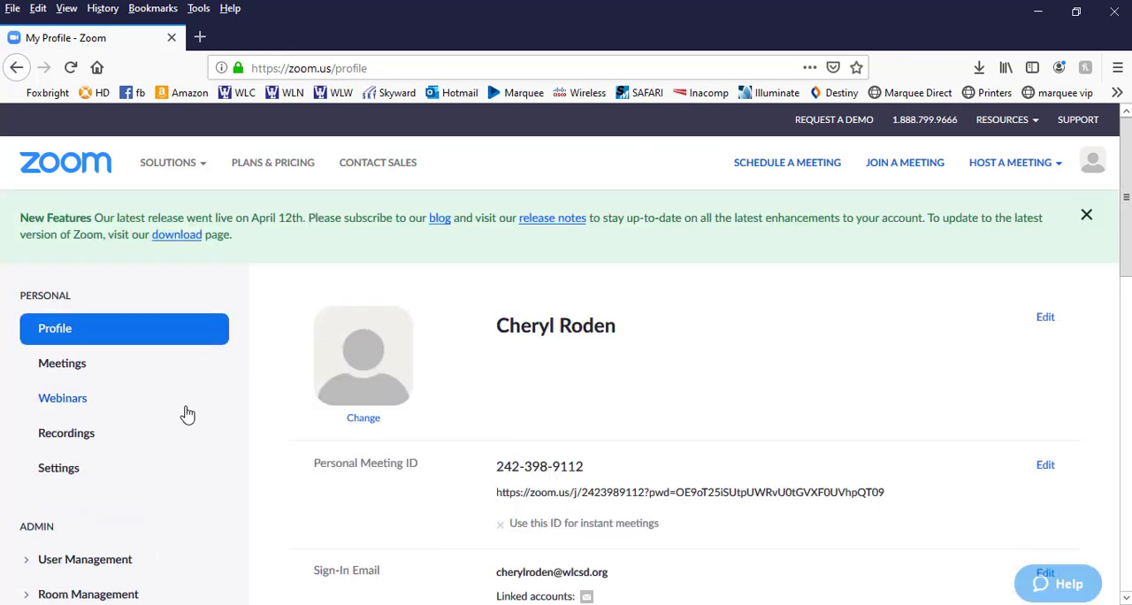
{"action": "left_click", "coordinate": [55, 469]}
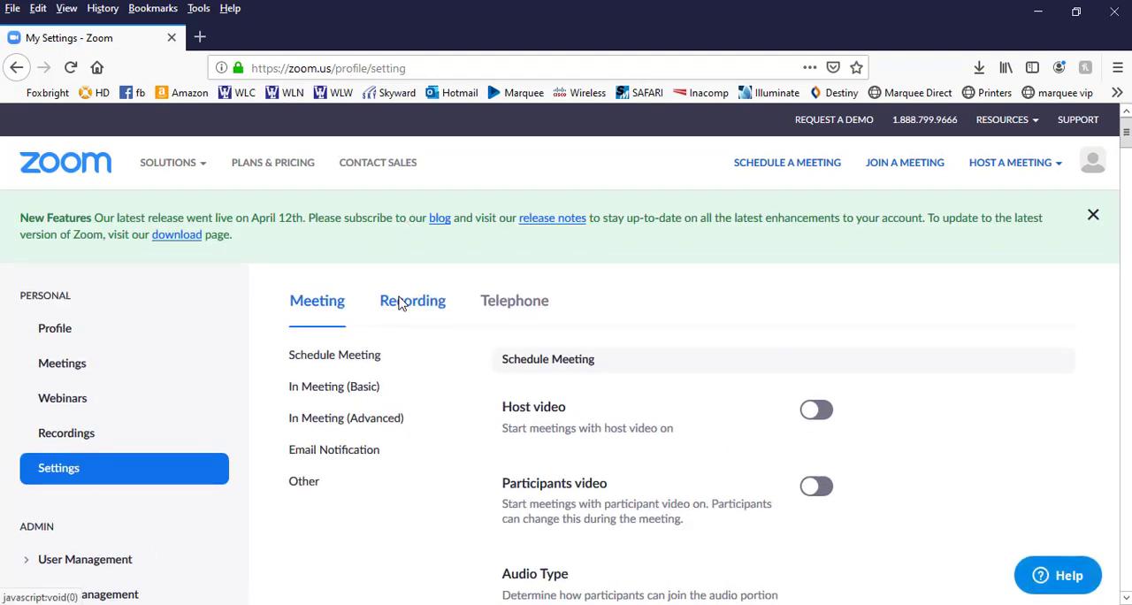
{"action": "left_click", "coordinate": [402, 304]}
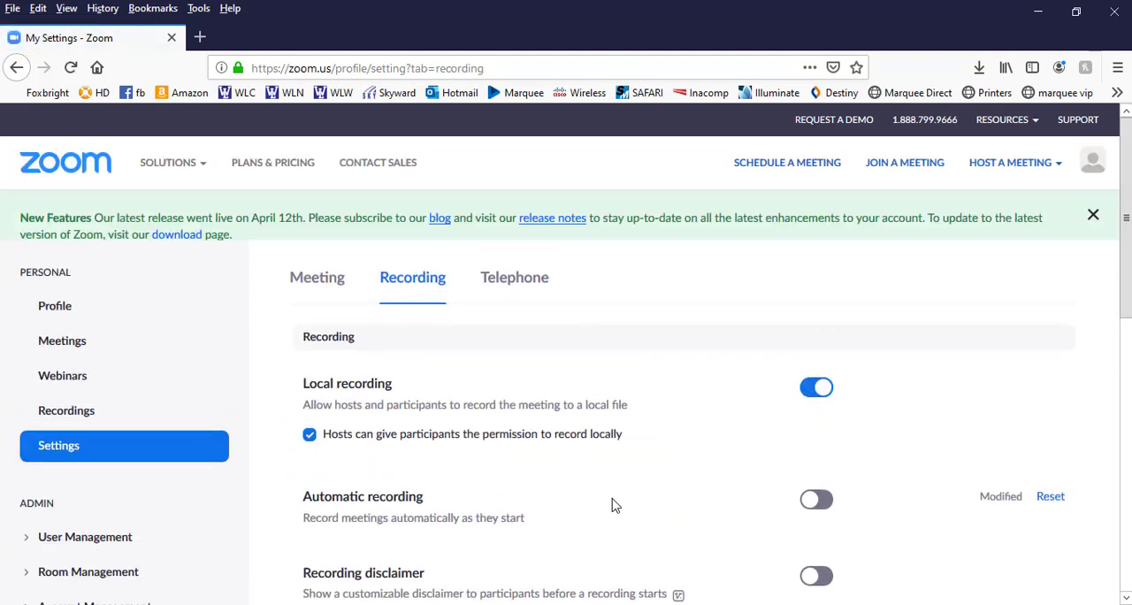
{"action": "scroll", "coordinate": [291, 314], "scroll_direction": "down", "scroll_amount": 2}
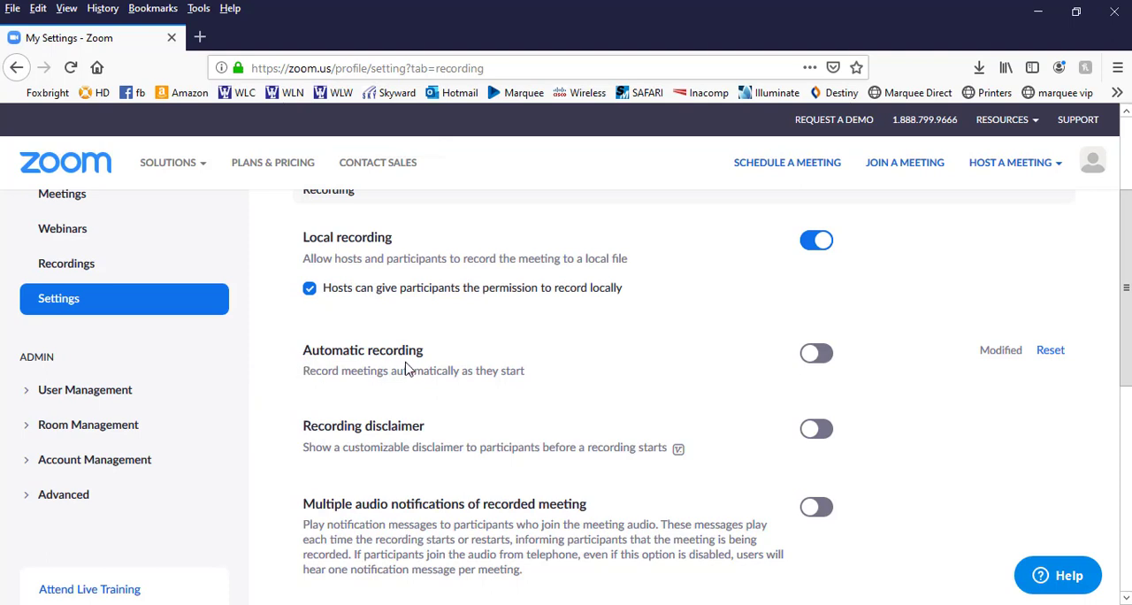
{"action": "left_click", "coordinate": [818, 354]}
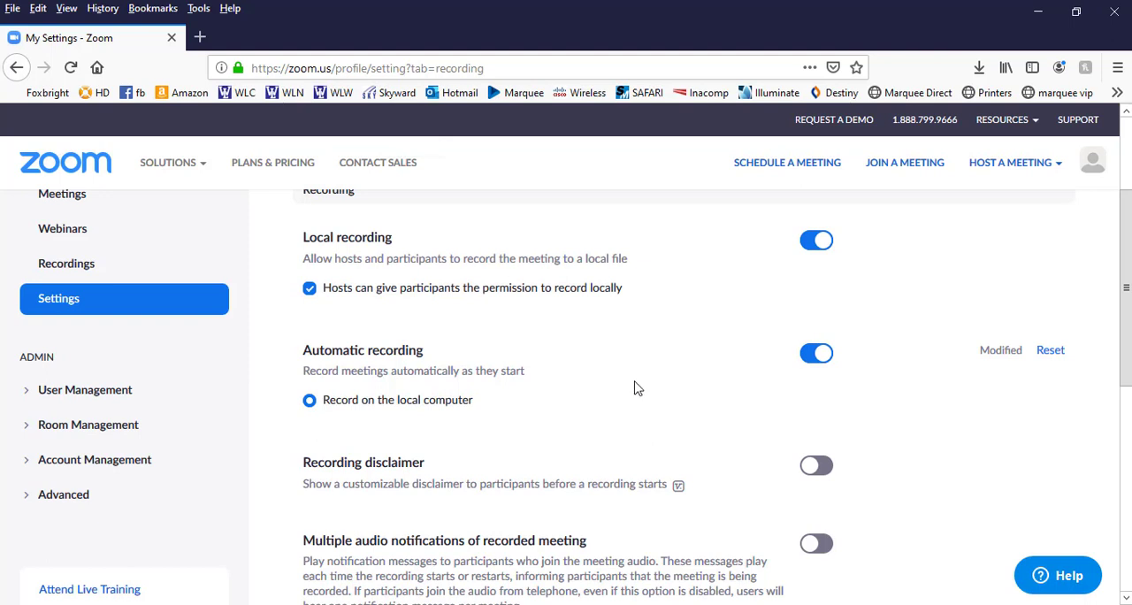
- Switch to the Zoom desktop app and open its Recording settings
{"action": "key", "text": "alt+Tab"}
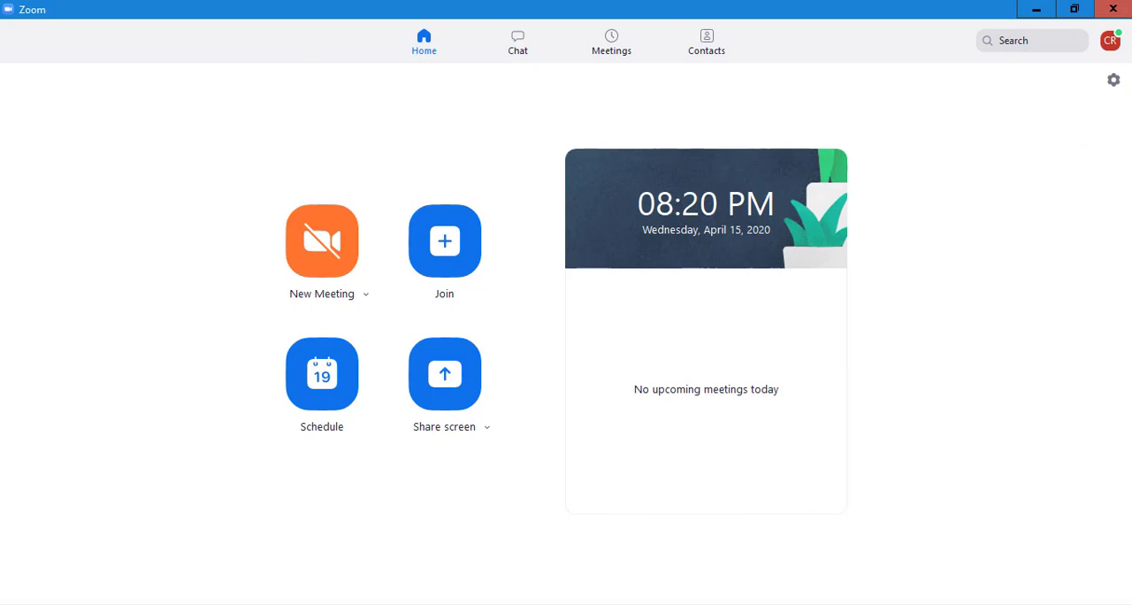
{"action": "left_click", "coordinate": [1115, 81]}
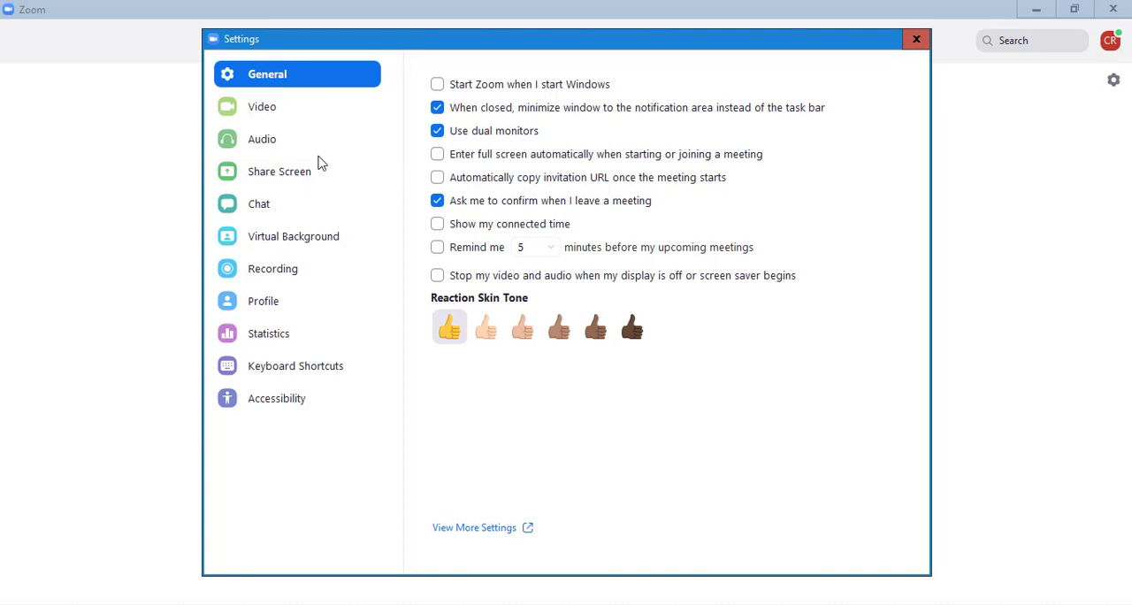
{"action": "left_click", "coordinate": [274, 270]}
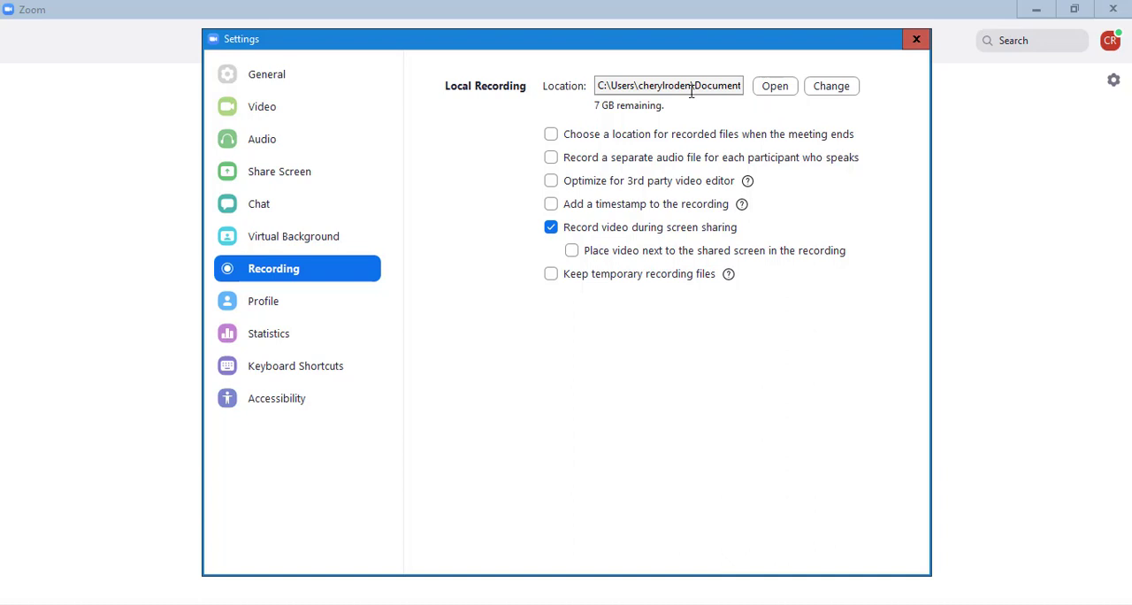
- Set the local recording location to Y:\My Drive\Zoom Videos, enable choosing a location for recorded files when the meeting ends, and close the settings
{"action": "left_click", "coordinate": [832, 93]}
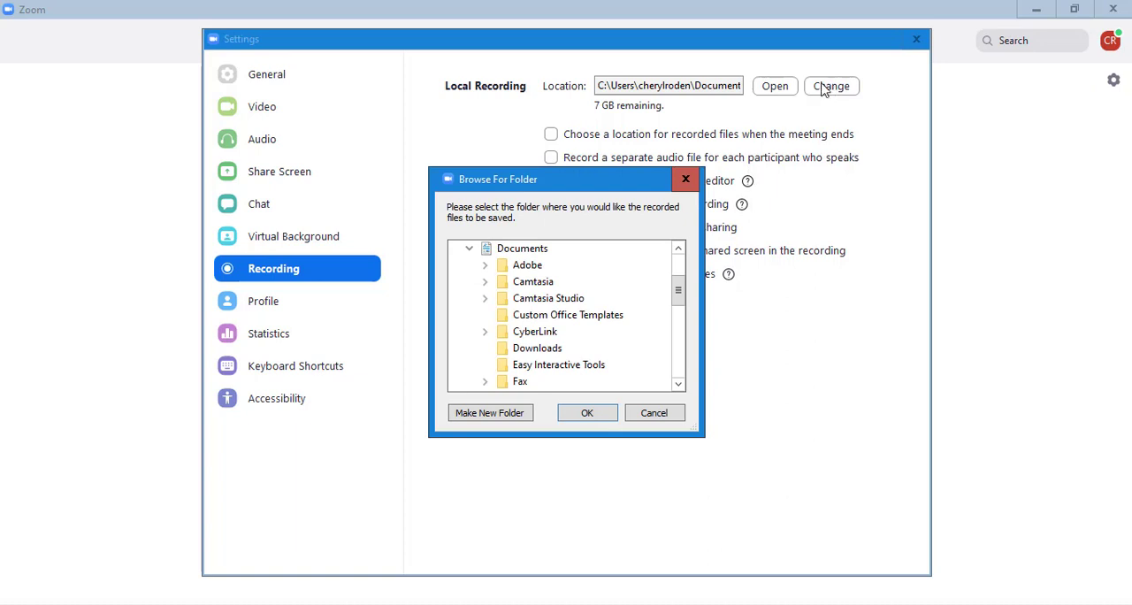
{"action": "left_click_drag", "start_coordinate": [682, 292], "coordinate": [678, 355]}
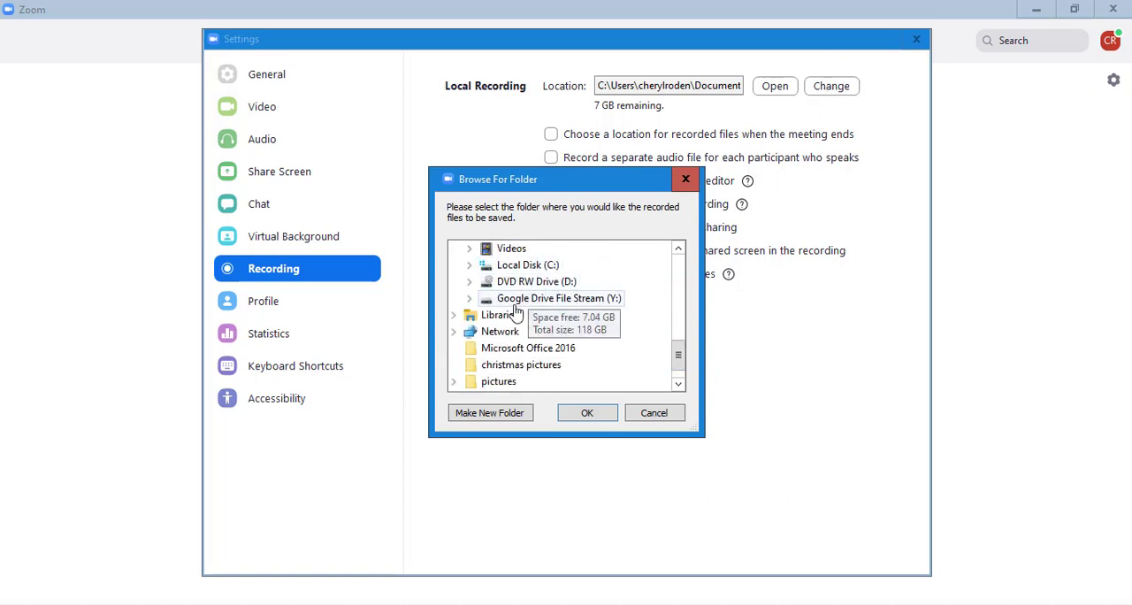
{"action": "left_click", "coordinate": [599, 301]}
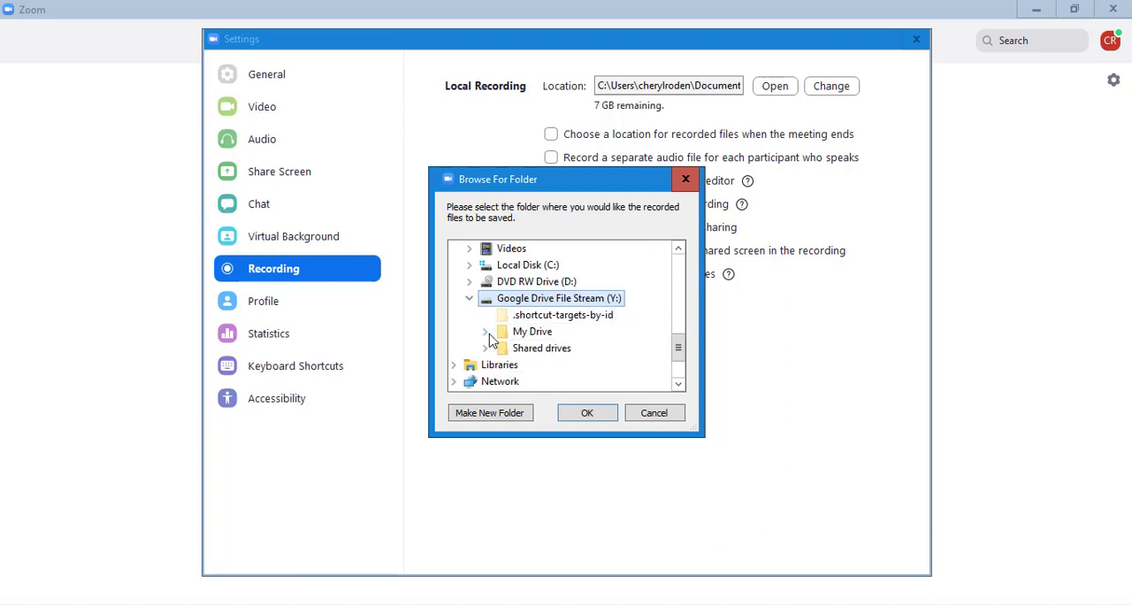
{"action": "left_click", "coordinate": [483, 332]}
{"action": "scroll", "coordinate": [609, 320], "scroll_direction": "down", "scroll_amount": 18}
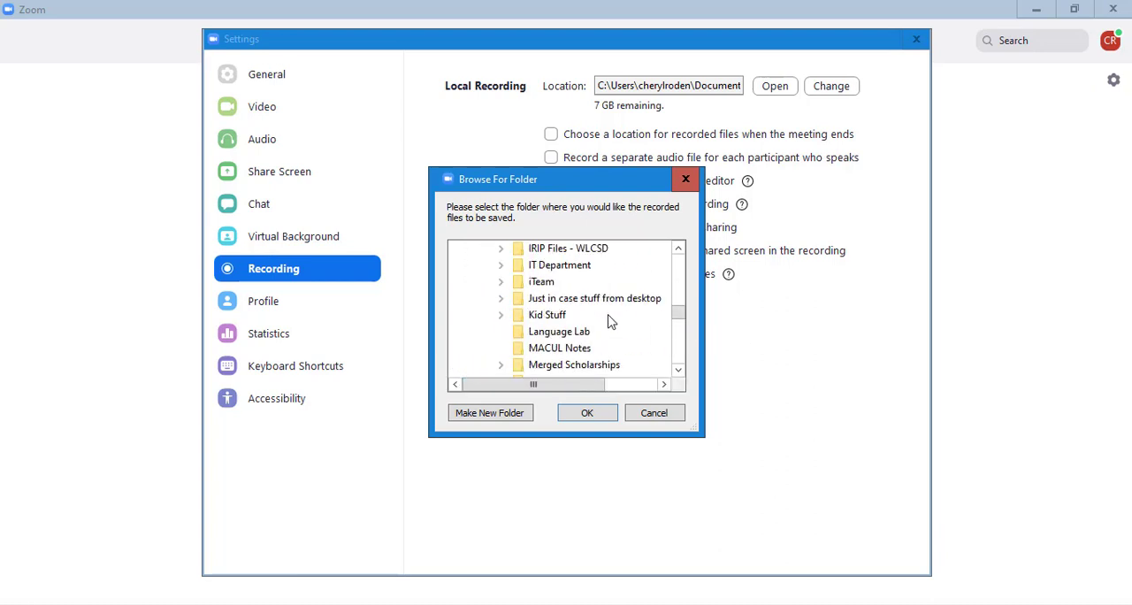
{"action": "scroll", "coordinate": [548, 318], "scroll_direction": "down", "scroll_amount": 20}
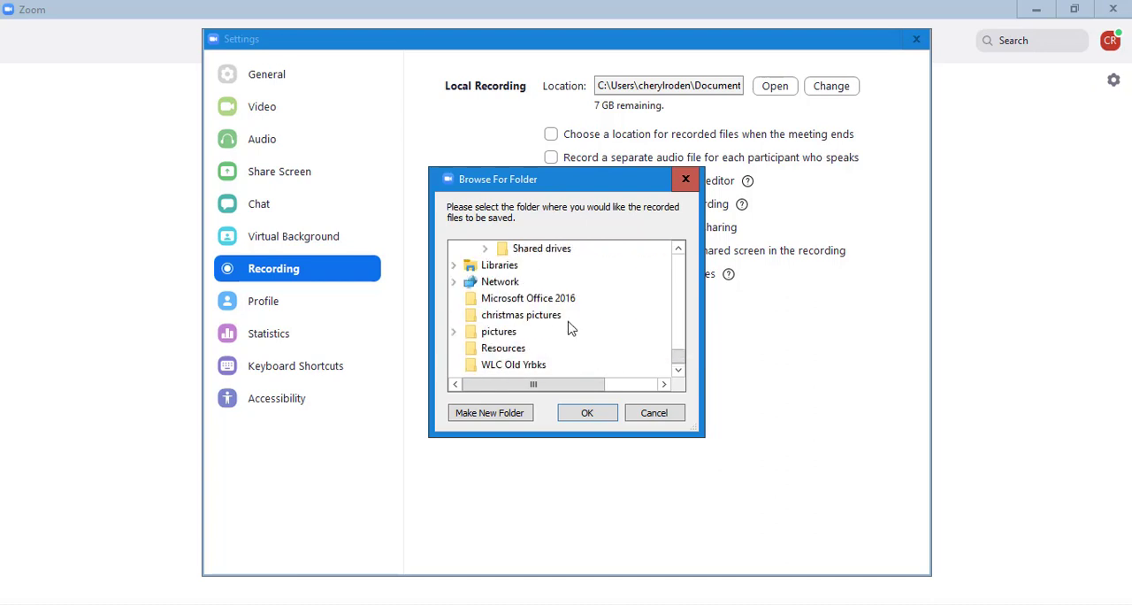
{"action": "left_click", "coordinate": [570, 288]}
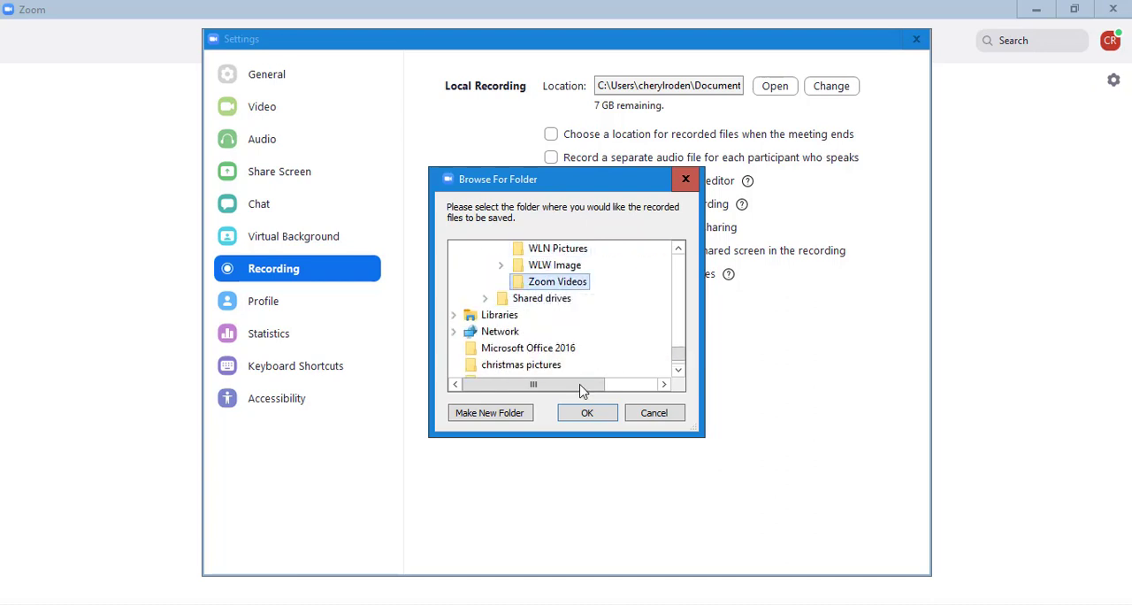
{"action": "left_click", "coordinate": [588, 416]}
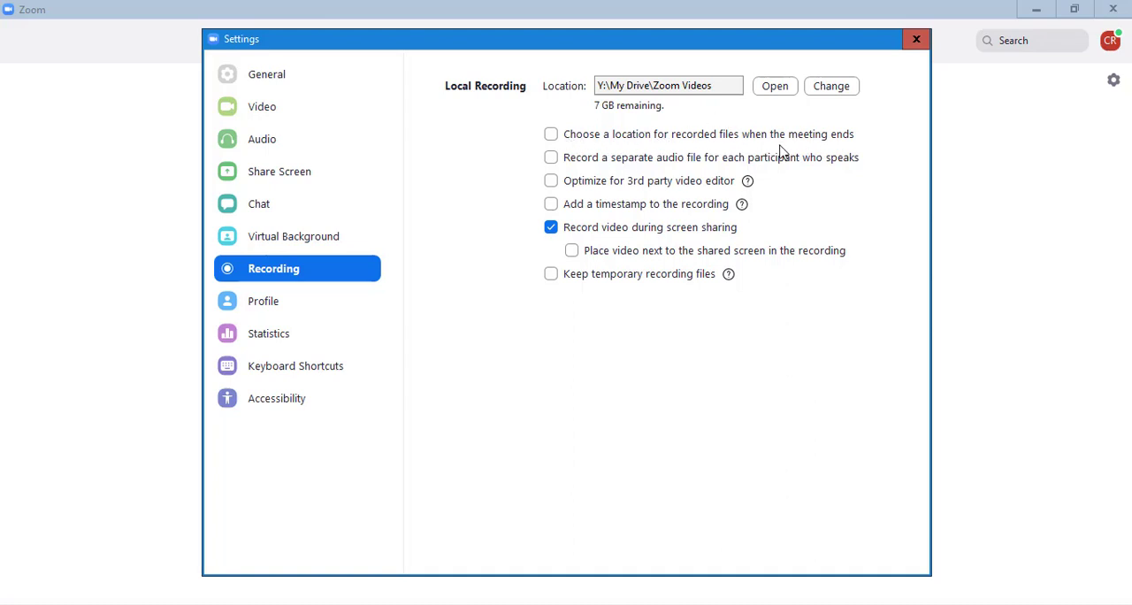
{"action": "left_click", "coordinate": [552, 137]}
{"action": "left_click", "coordinate": [916, 39]}
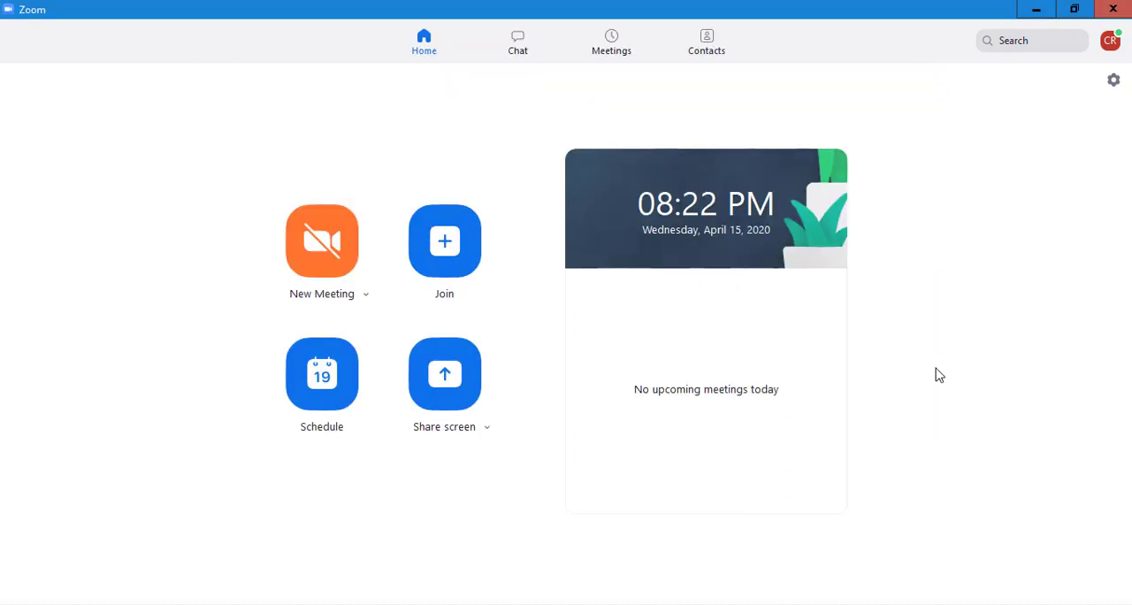